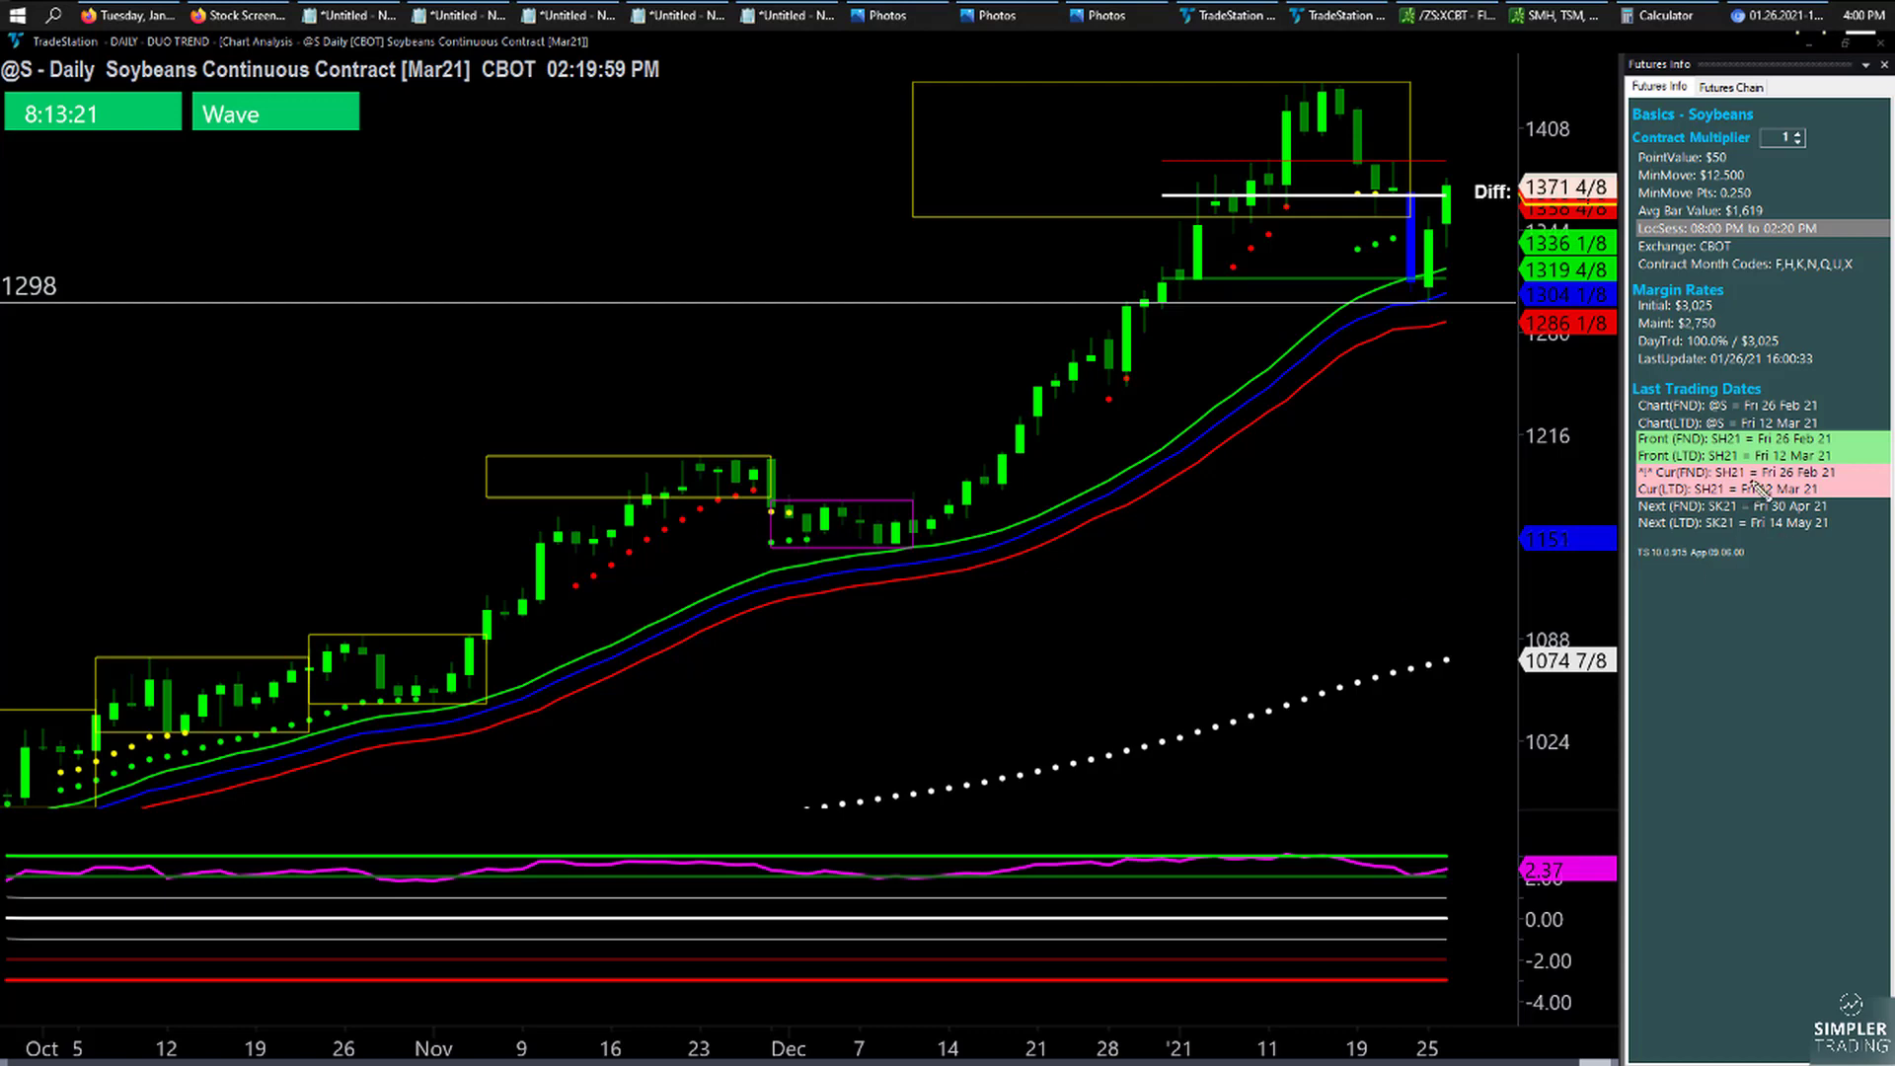
# Step: Circle the soybean contract's initial margin rate, scribble freehand marks over the chart, and clear the markings
pyautogui.moveTo(1750, 291)
pyautogui.mouseDown()
pyautogui.moveTo(1619, 321)
pyautogui.moveTo(1756, 296)
pyautogui.mouseUp()
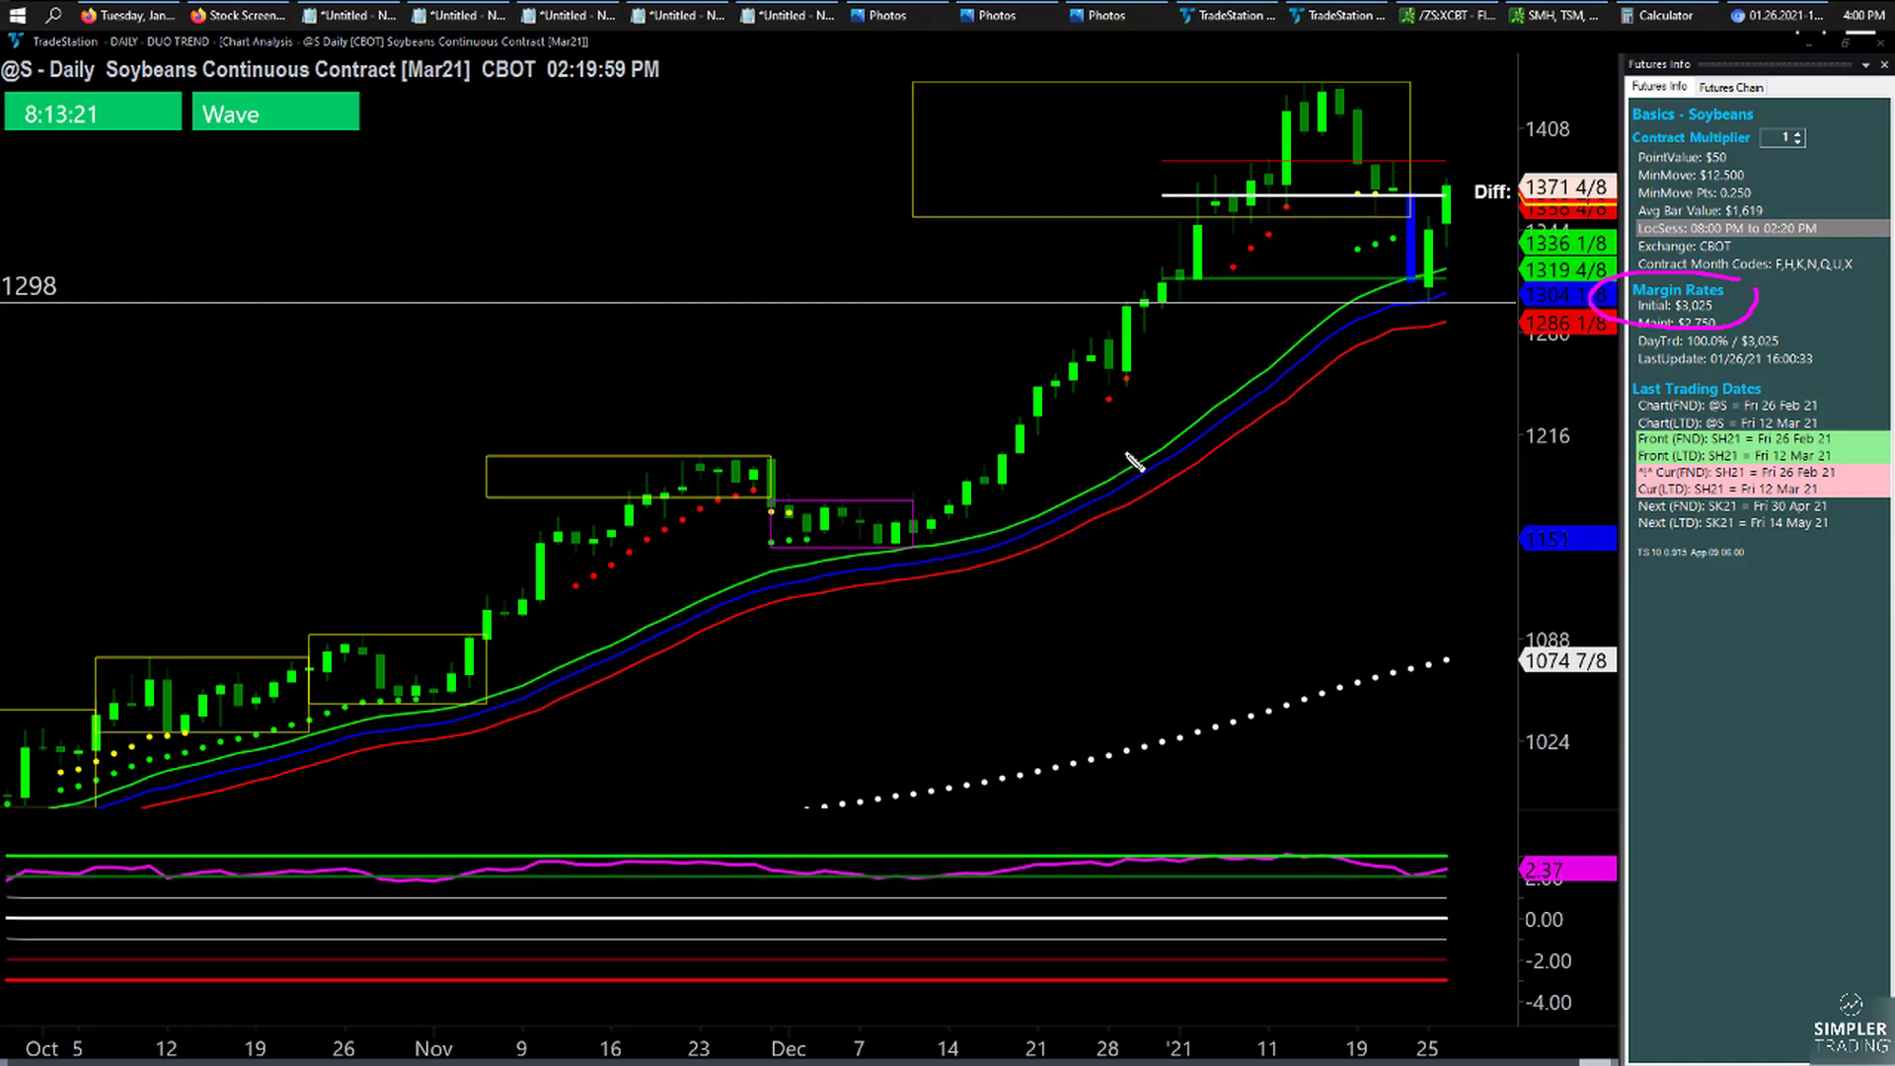
pyautogui.moveTo(1381, 385)
pyautogui.mouseDown()
pyautogui.moveTo(1407, 434)
pyautogui.moveTo(1520, 419)
pyautogui.mouseUp()
pyautogui.moveTo(1279, 420)
pyautogui.mouseDown()
pyautogui.moveTo(1357, 403)
pyautogui.moveTo(1283, 429)
pyautogui.moveTo(1373, 437)
pyautogui.mouseUp()
pyautogui.press('Escape')
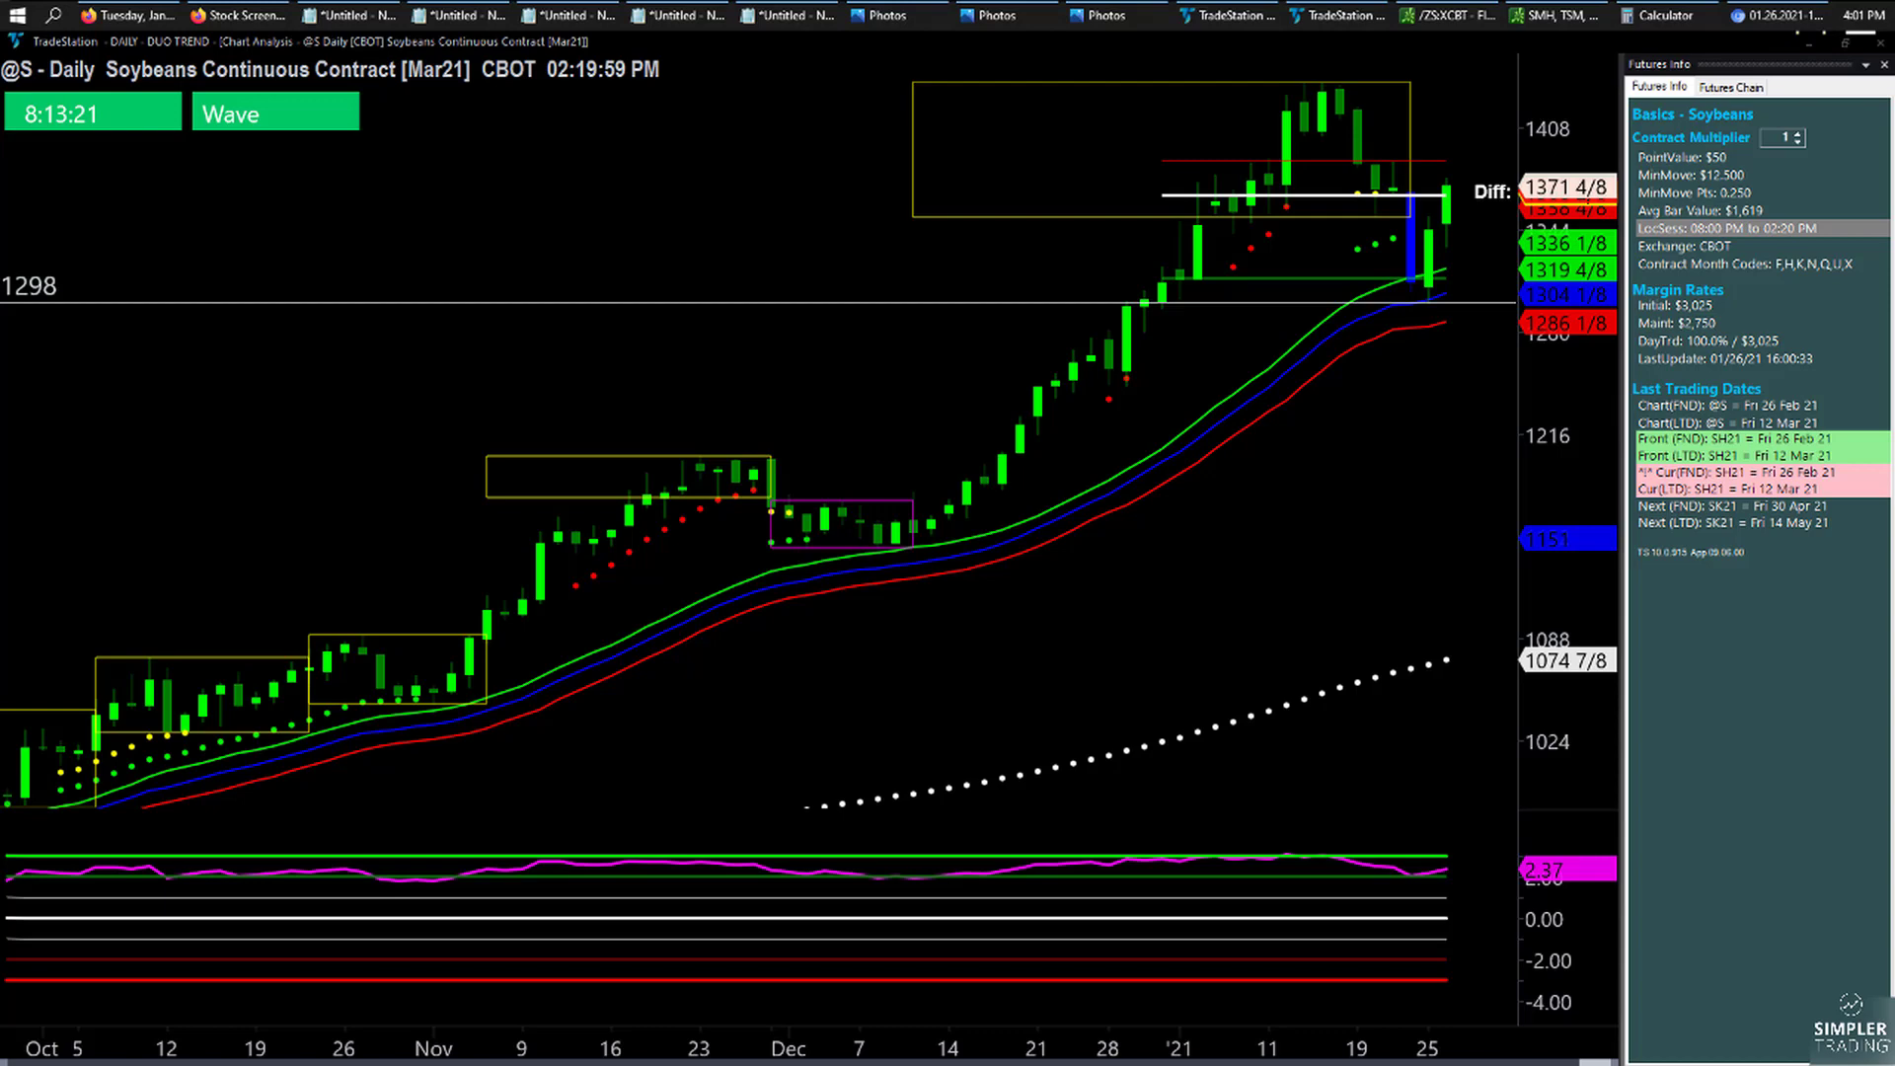
pyautogui.moveTo(1739, 292)
pyautogui.mouseDown()
pyautogui.moveTo(1629, 294)
pyautogui.moveTo(1767, 314)
pyautogui.moveTo(1732, 286)
pyautogui.mouseUp()
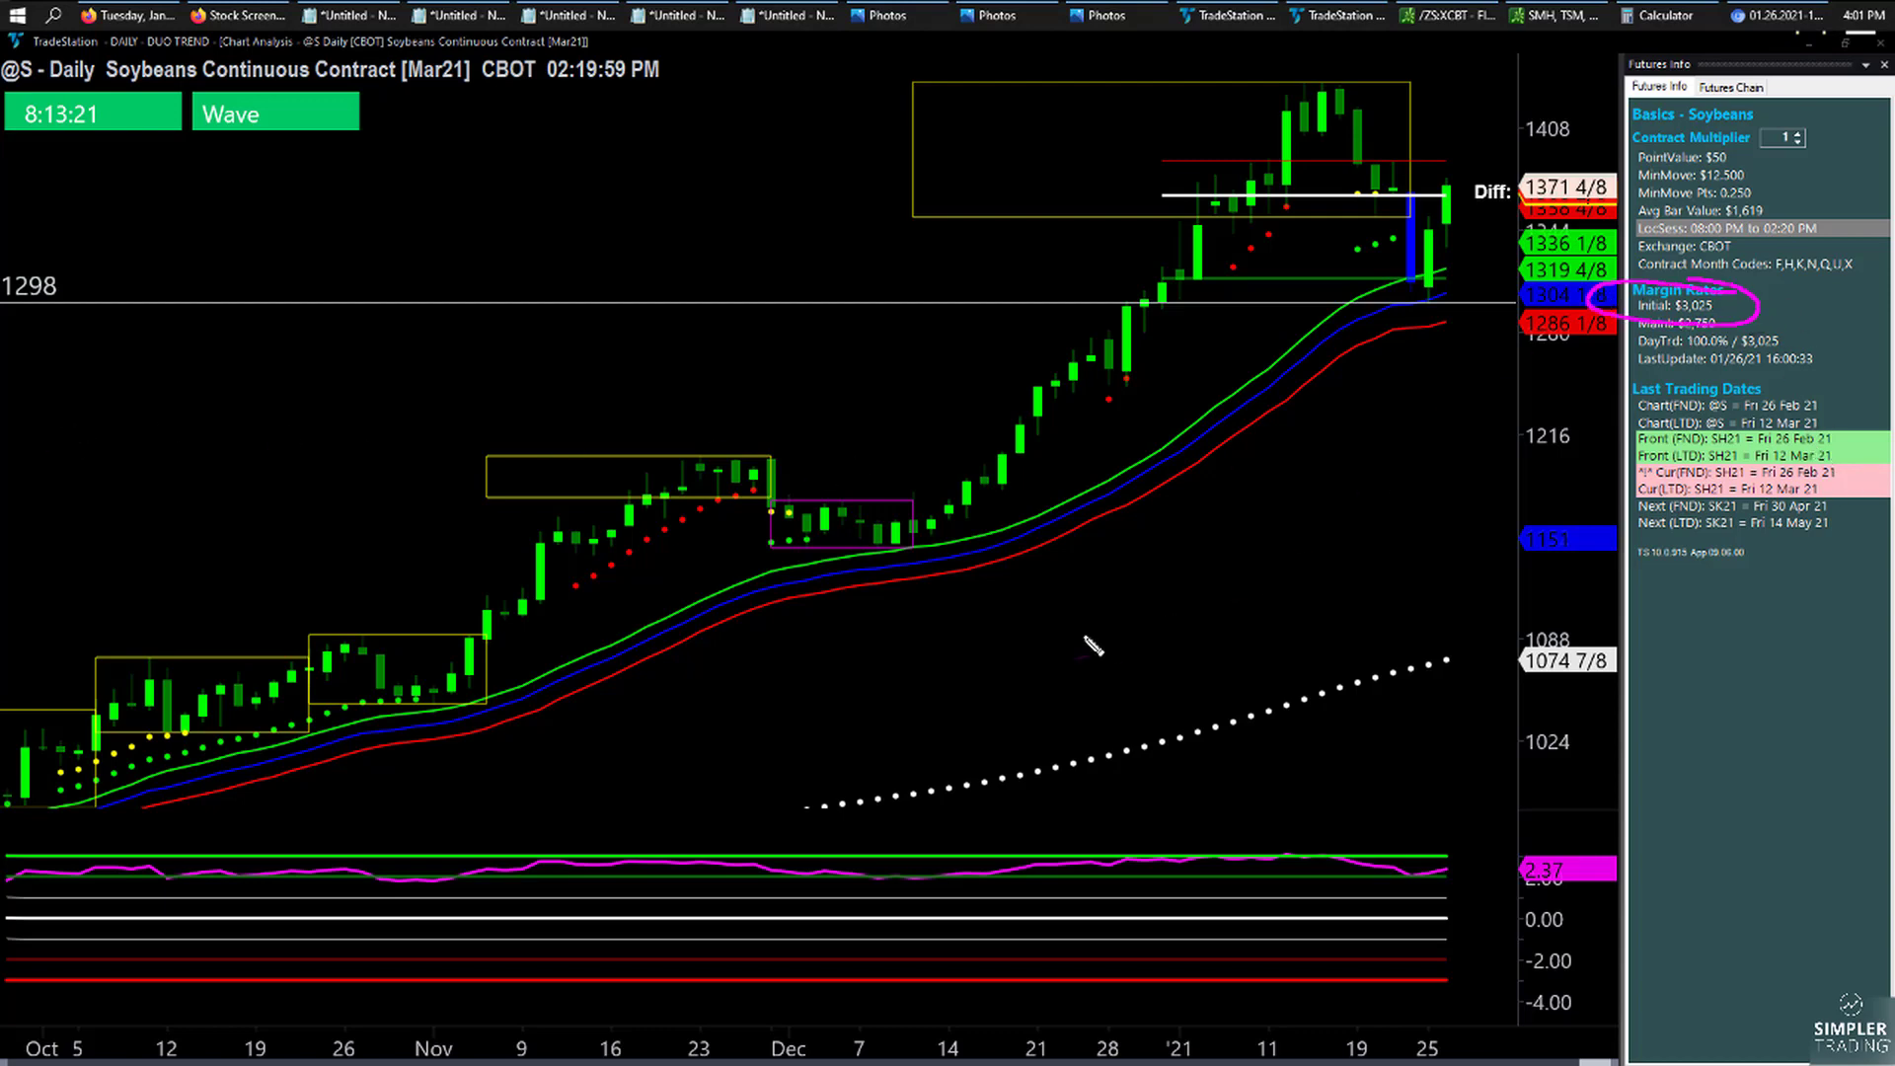
pyautogui.press('Escape')
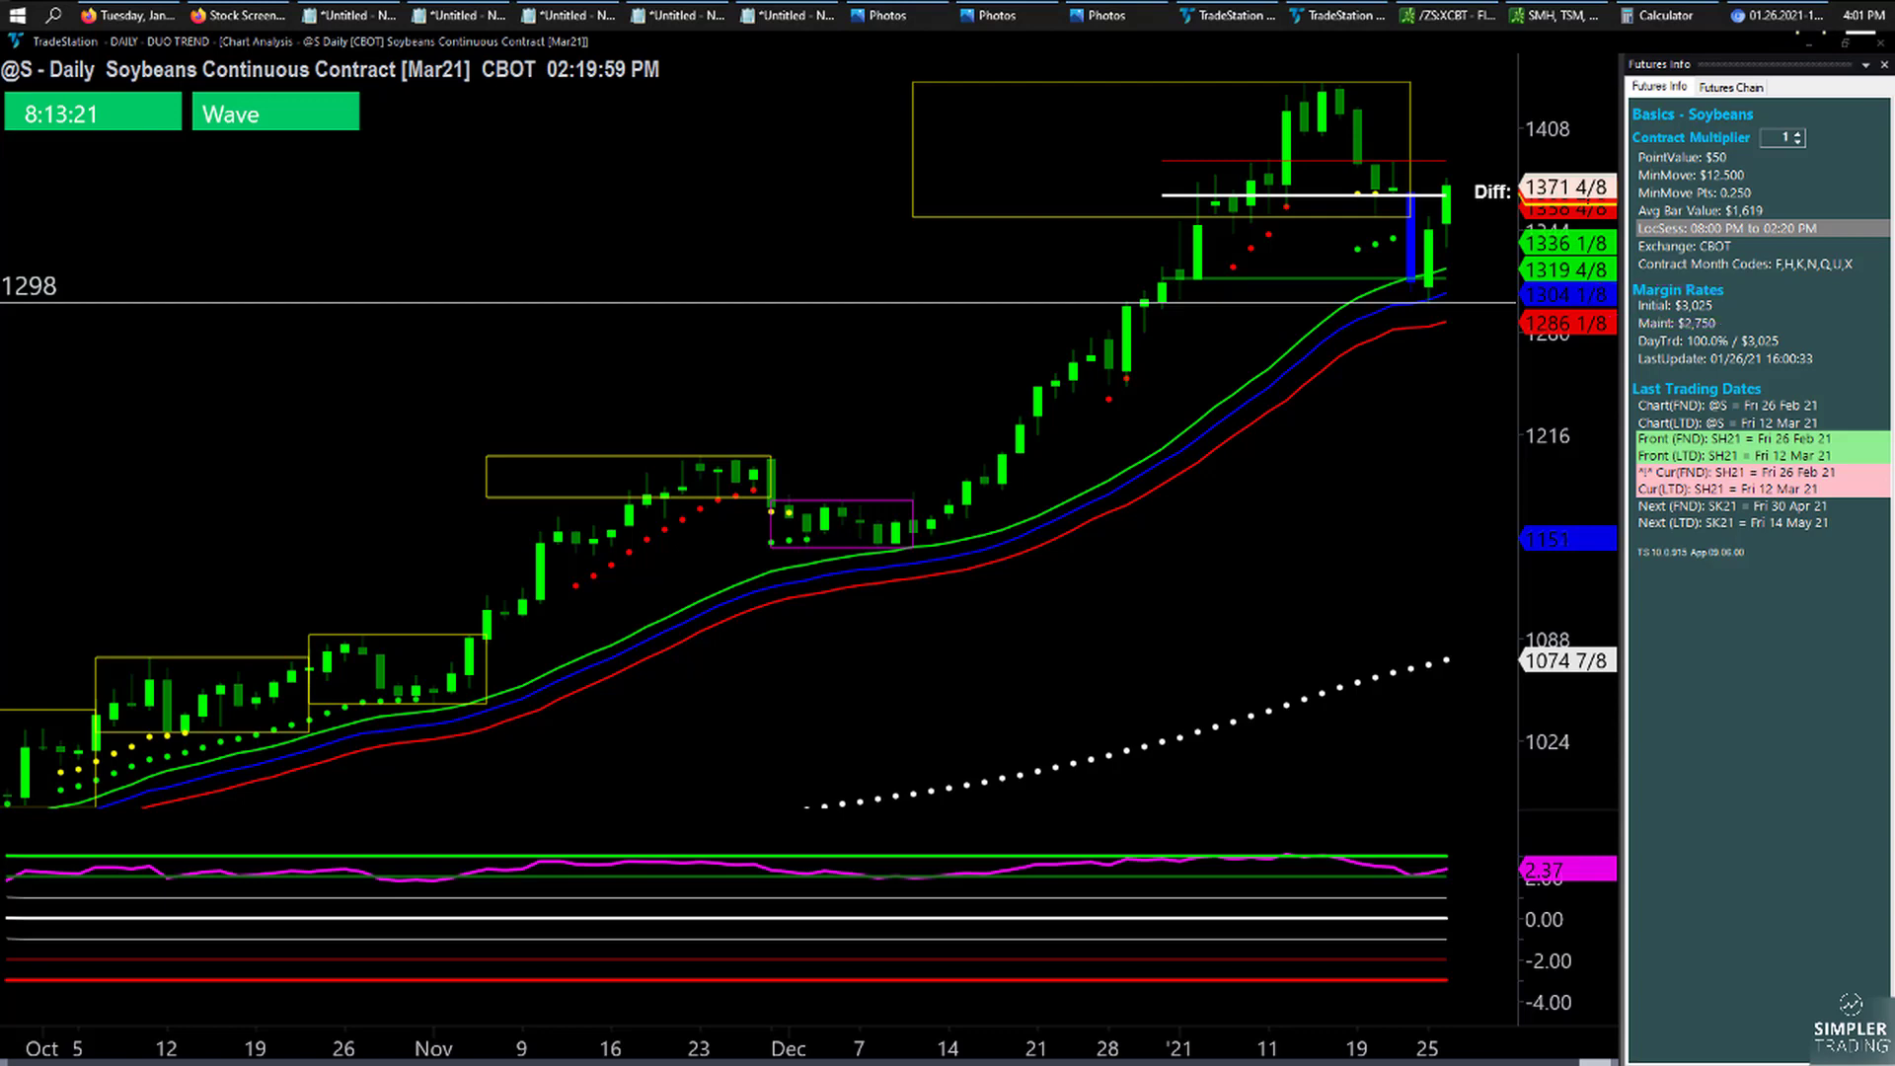
# Step: View the daily chart of the Teucrium Soybean Fund (SOYB) and return to the soybean continuous contract @S
pyautogui.write('soy')
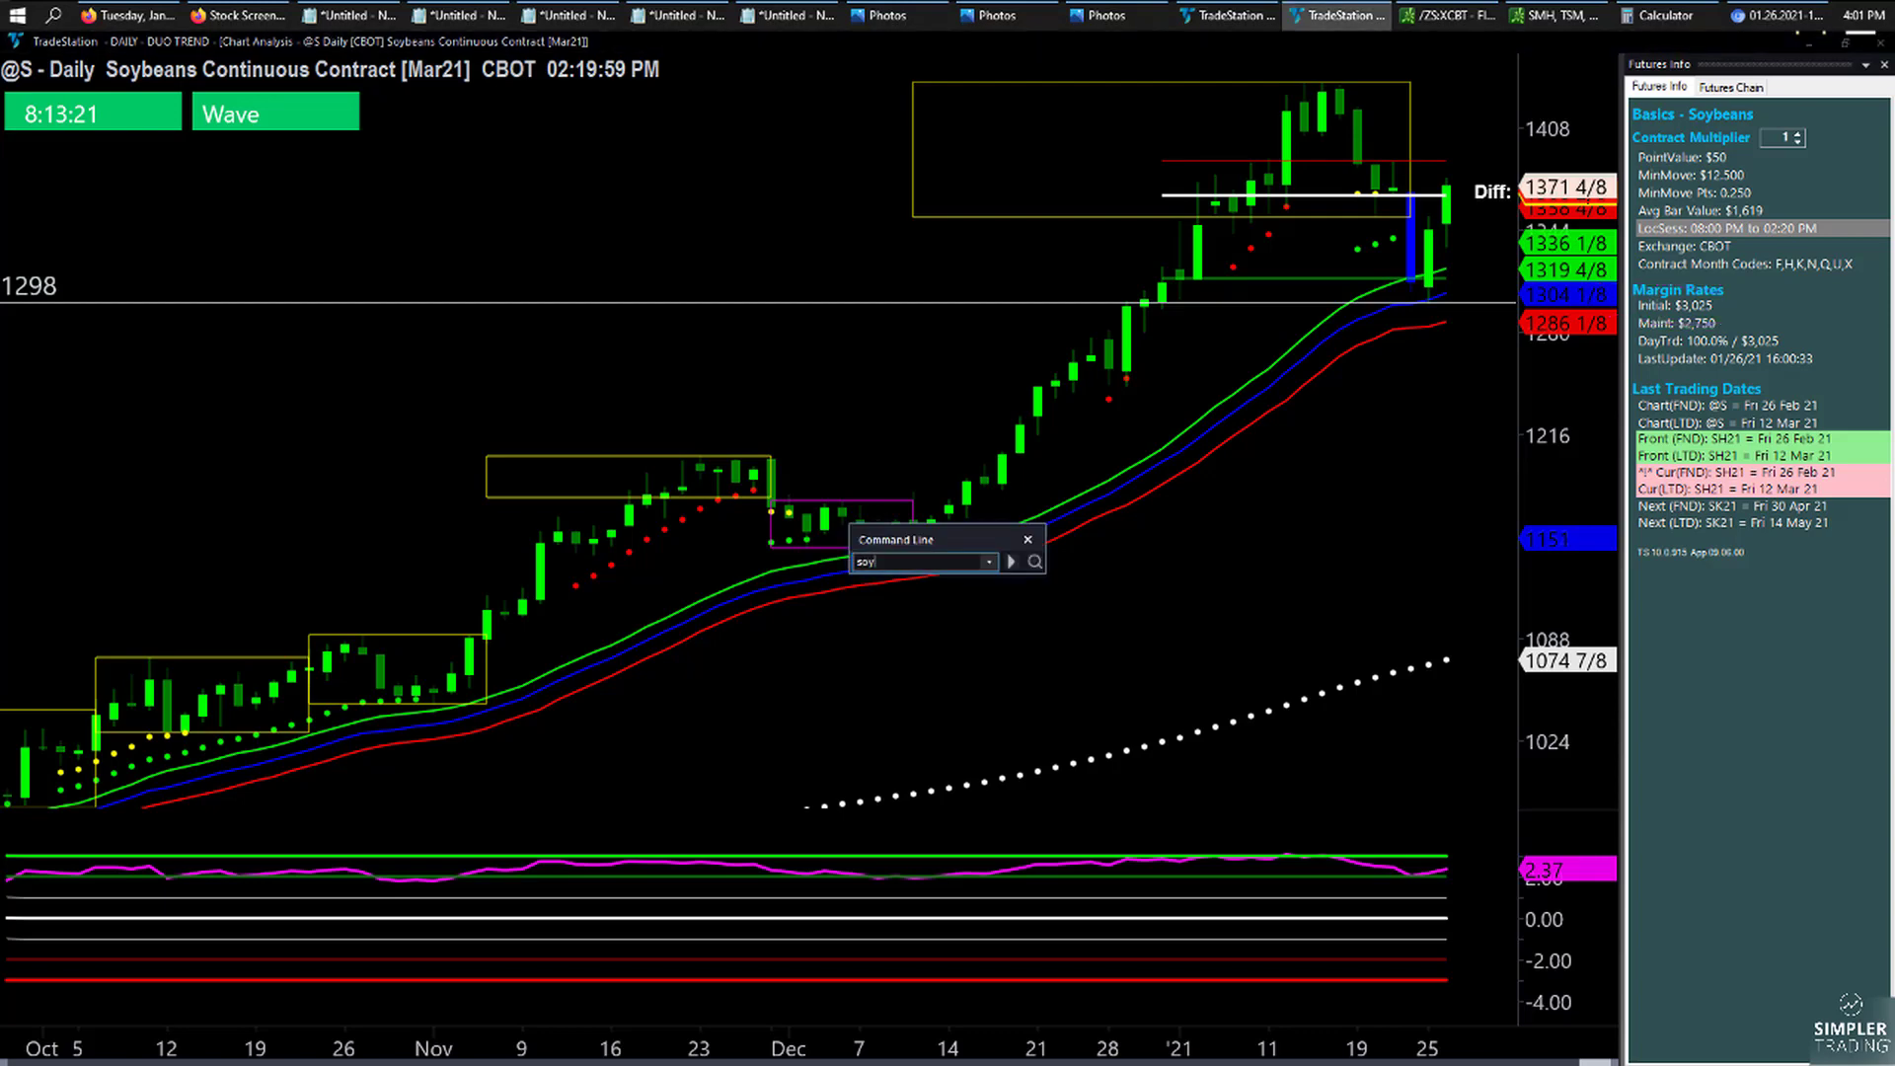
pyautogui.press('Return')
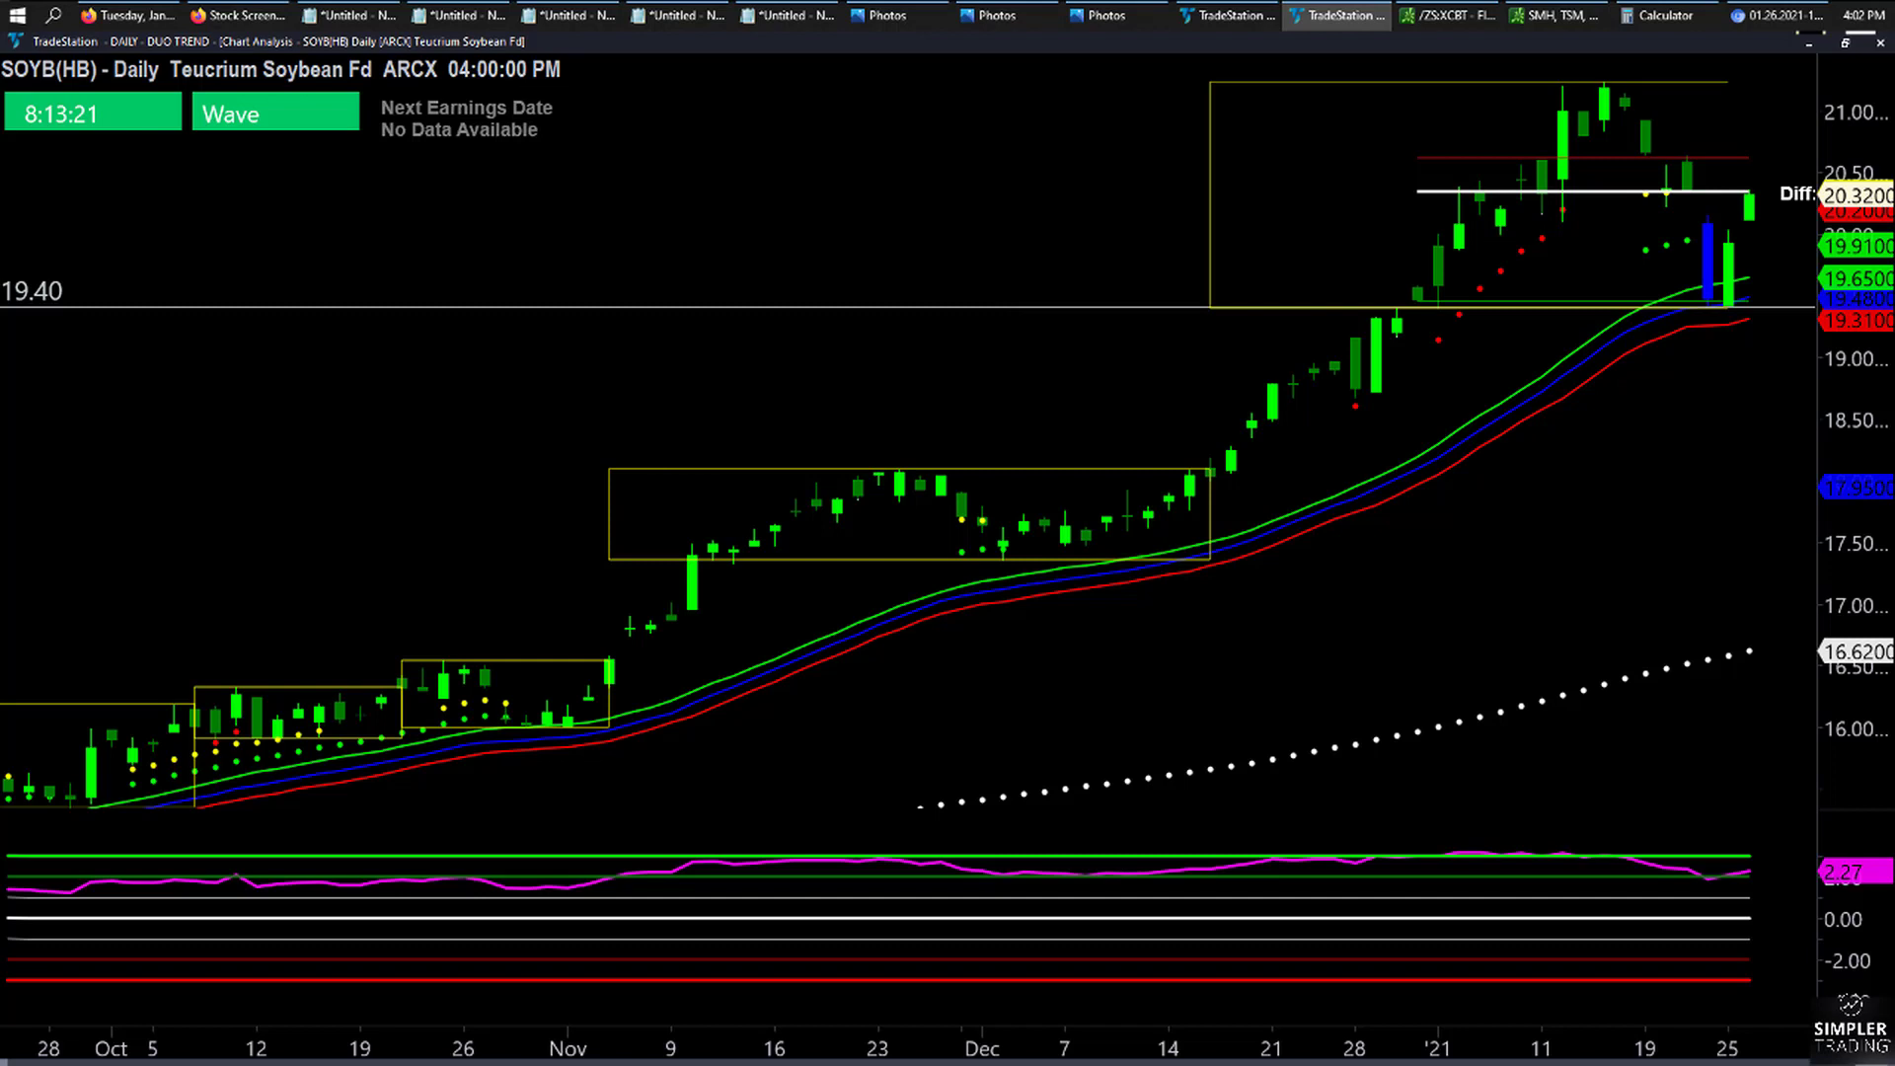
pyautogui.write('/Z')
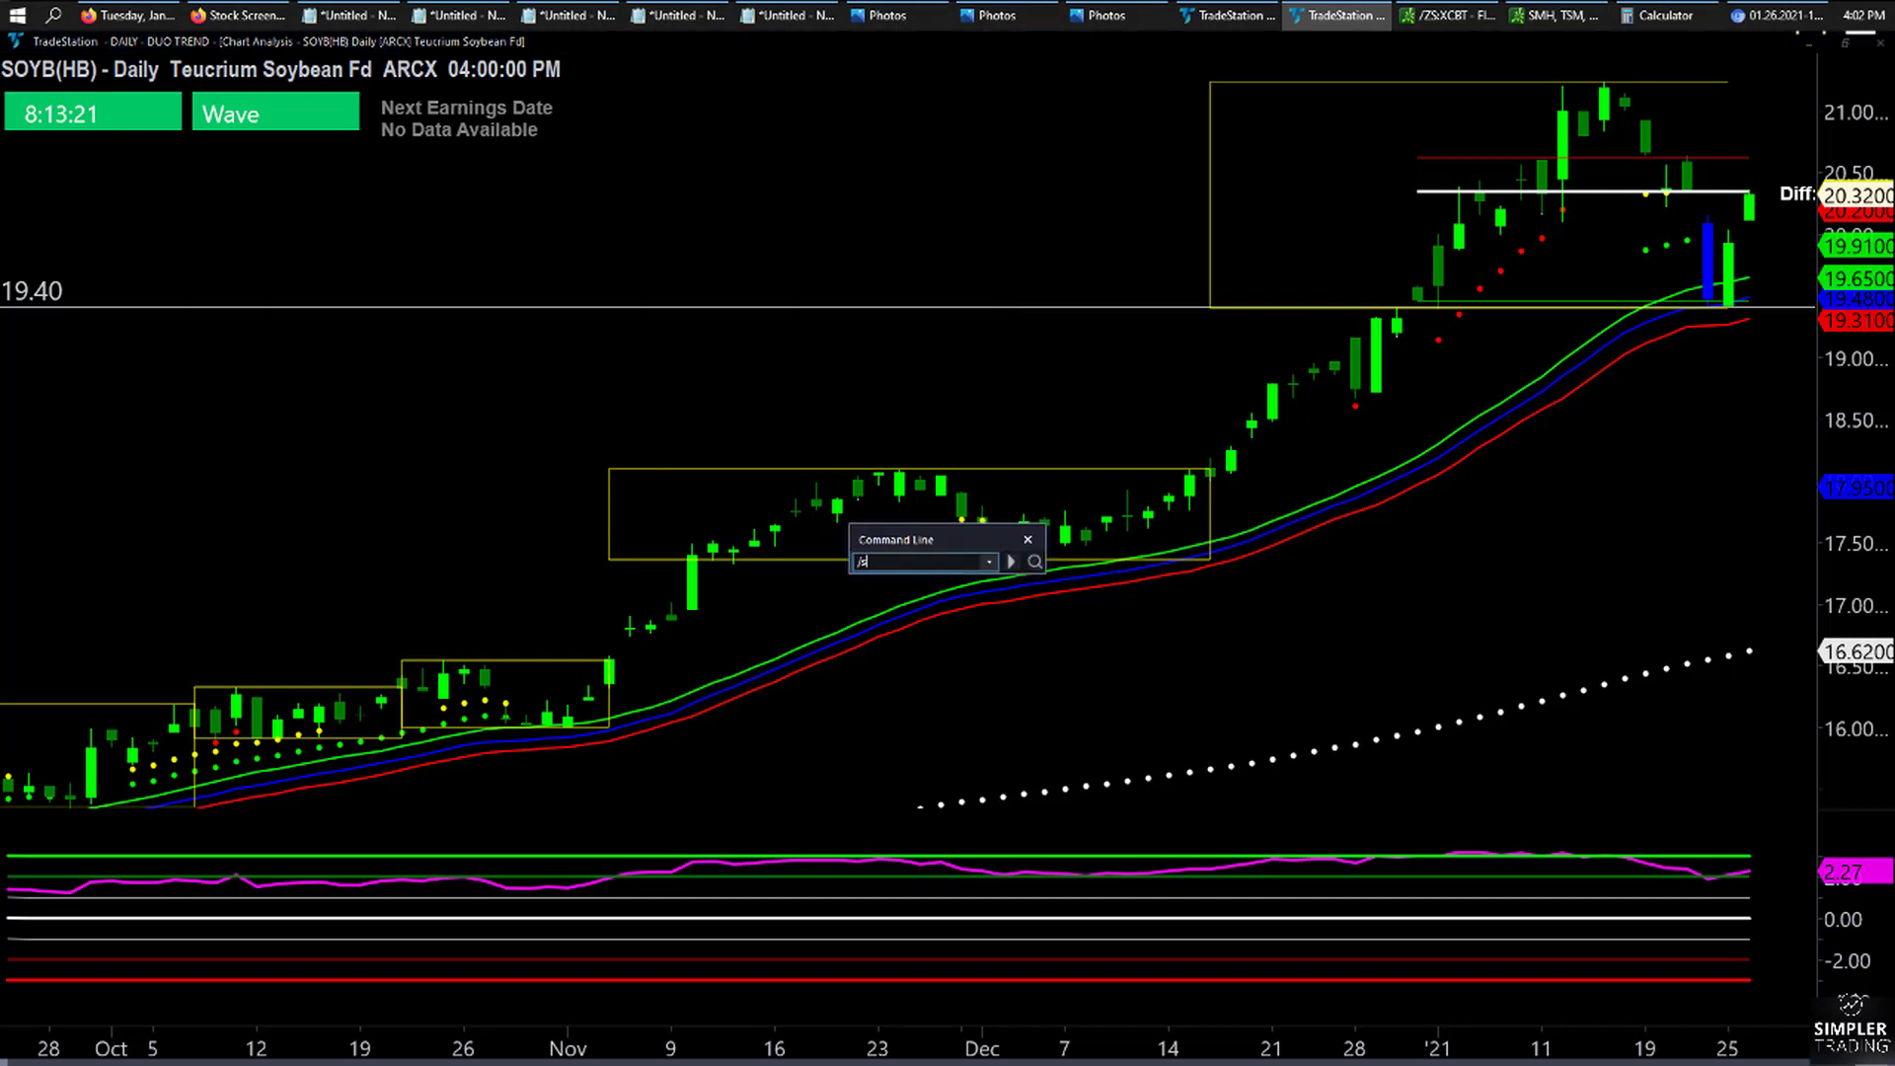
pyautogui.press('BackSpace')
pyautogui.write('@s')
pyautogui.press('Return')
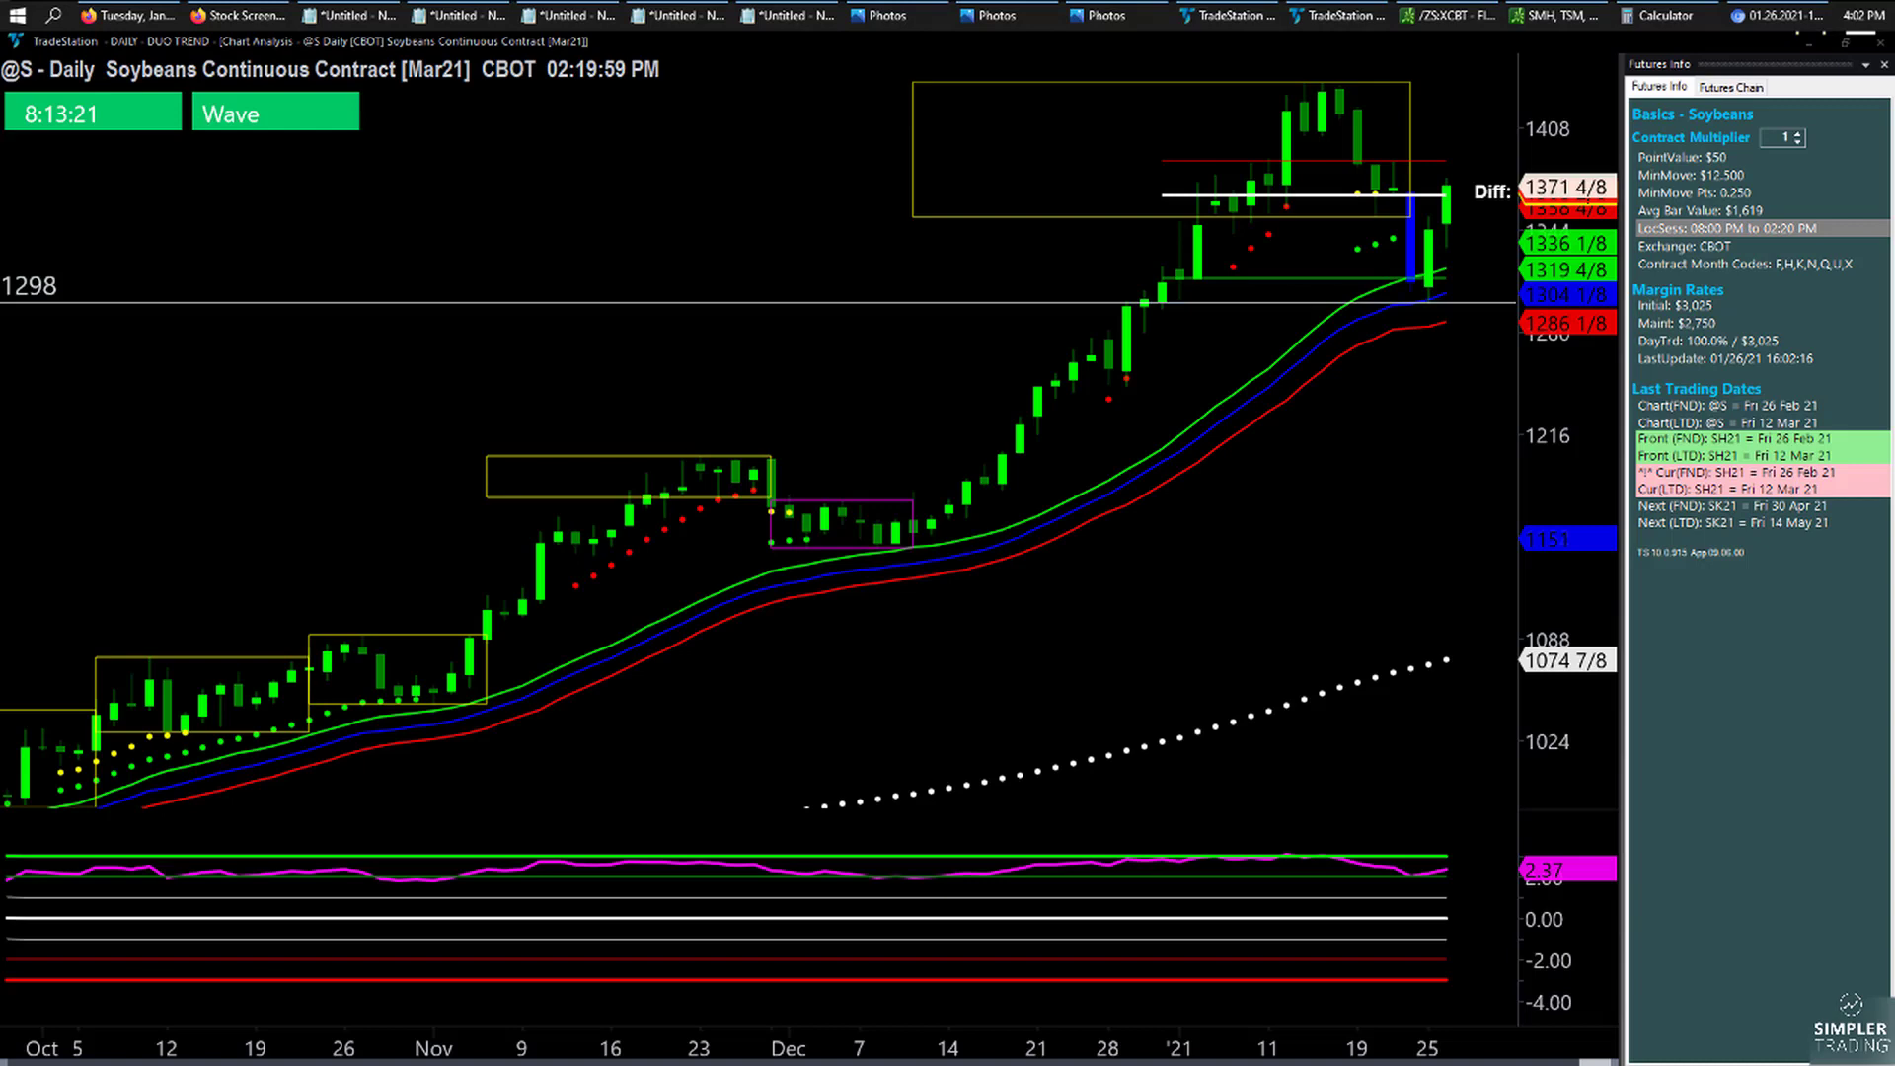
# Step: Place the soybean chart's two horizontal price lines at 1316 2/8 and 1365 6/8 to measure the dollar difference
pyautogui.press('Right')
pyautogui.press('Right')
pyautogui.press('Right')
pyautogui.press('Right')
pyautogui.press('Right')
pyautogui.press('Right')
pyautogui.press('Right')
pyautogui.press('Right')
pyautogui.press('Right')
pyautogui.press('Right')
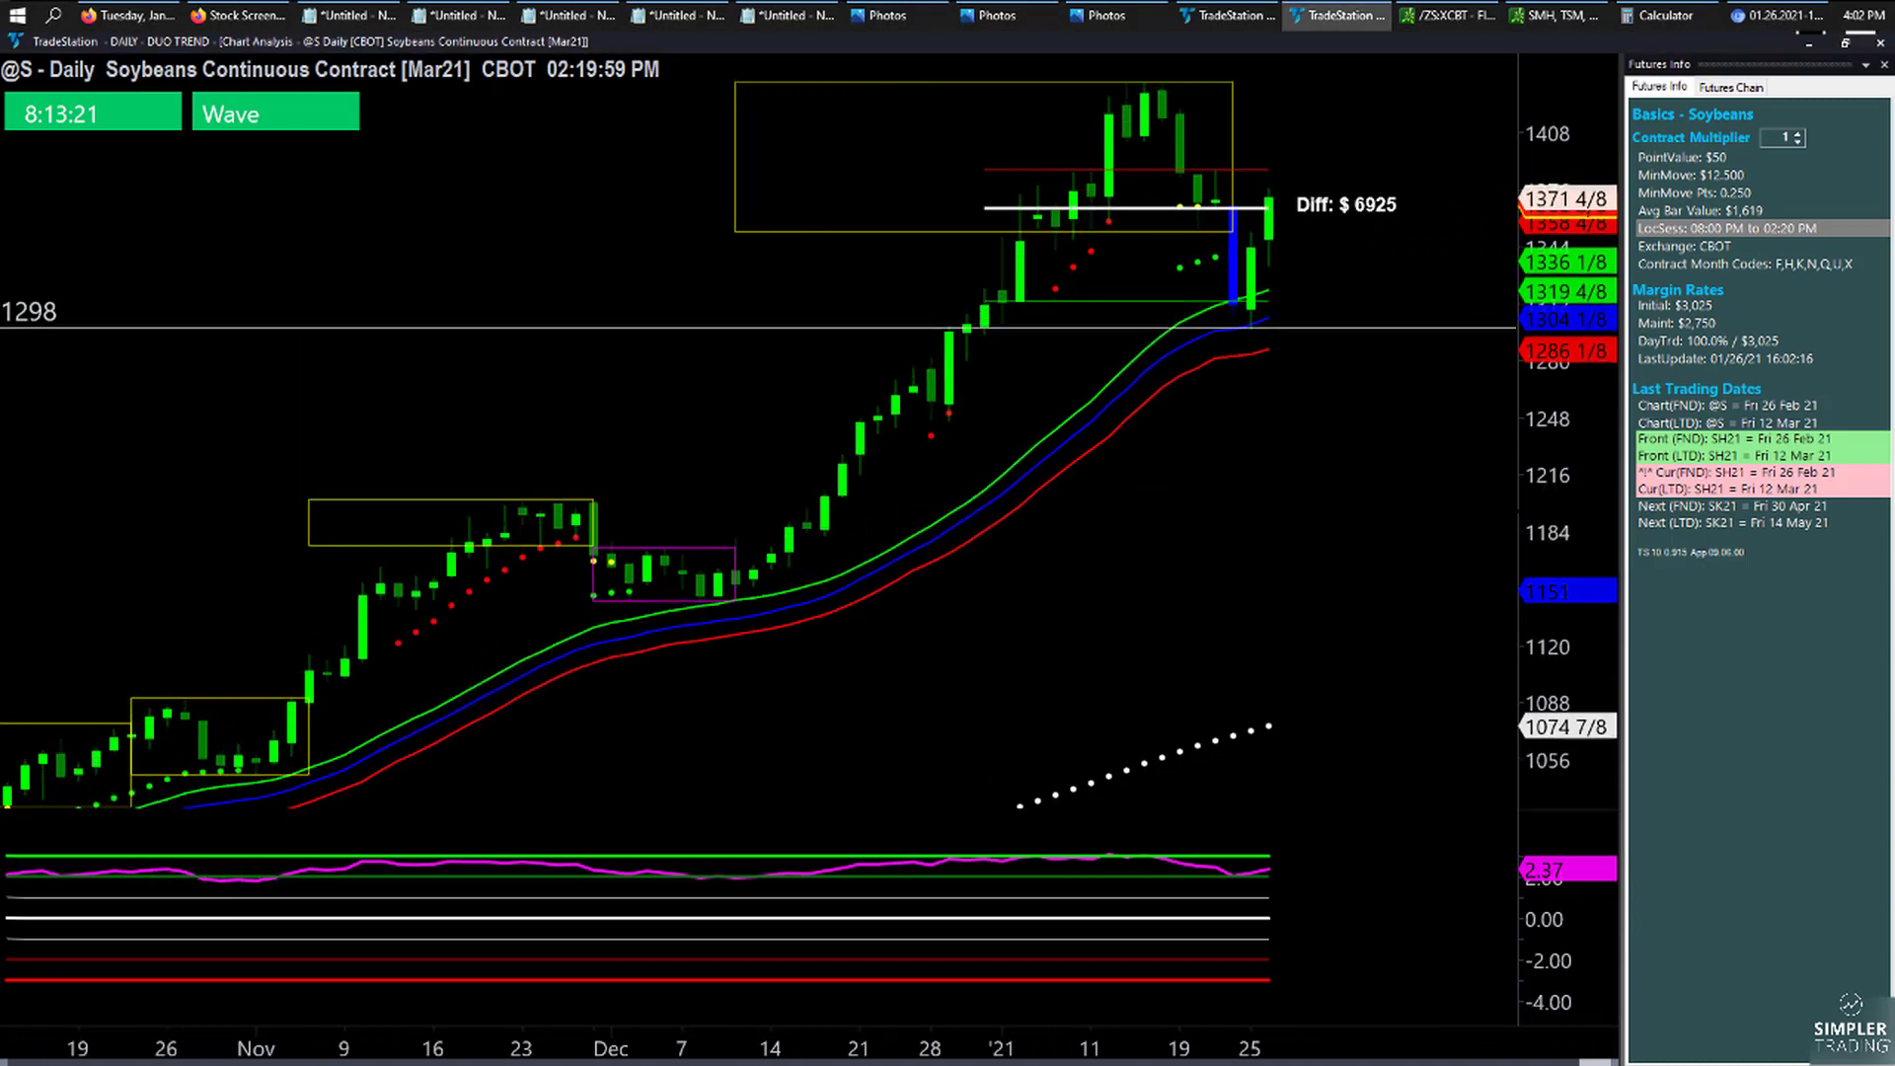
pyautogui.moveTo(1344, 327); pyautogui.dragTo(1364, 294)
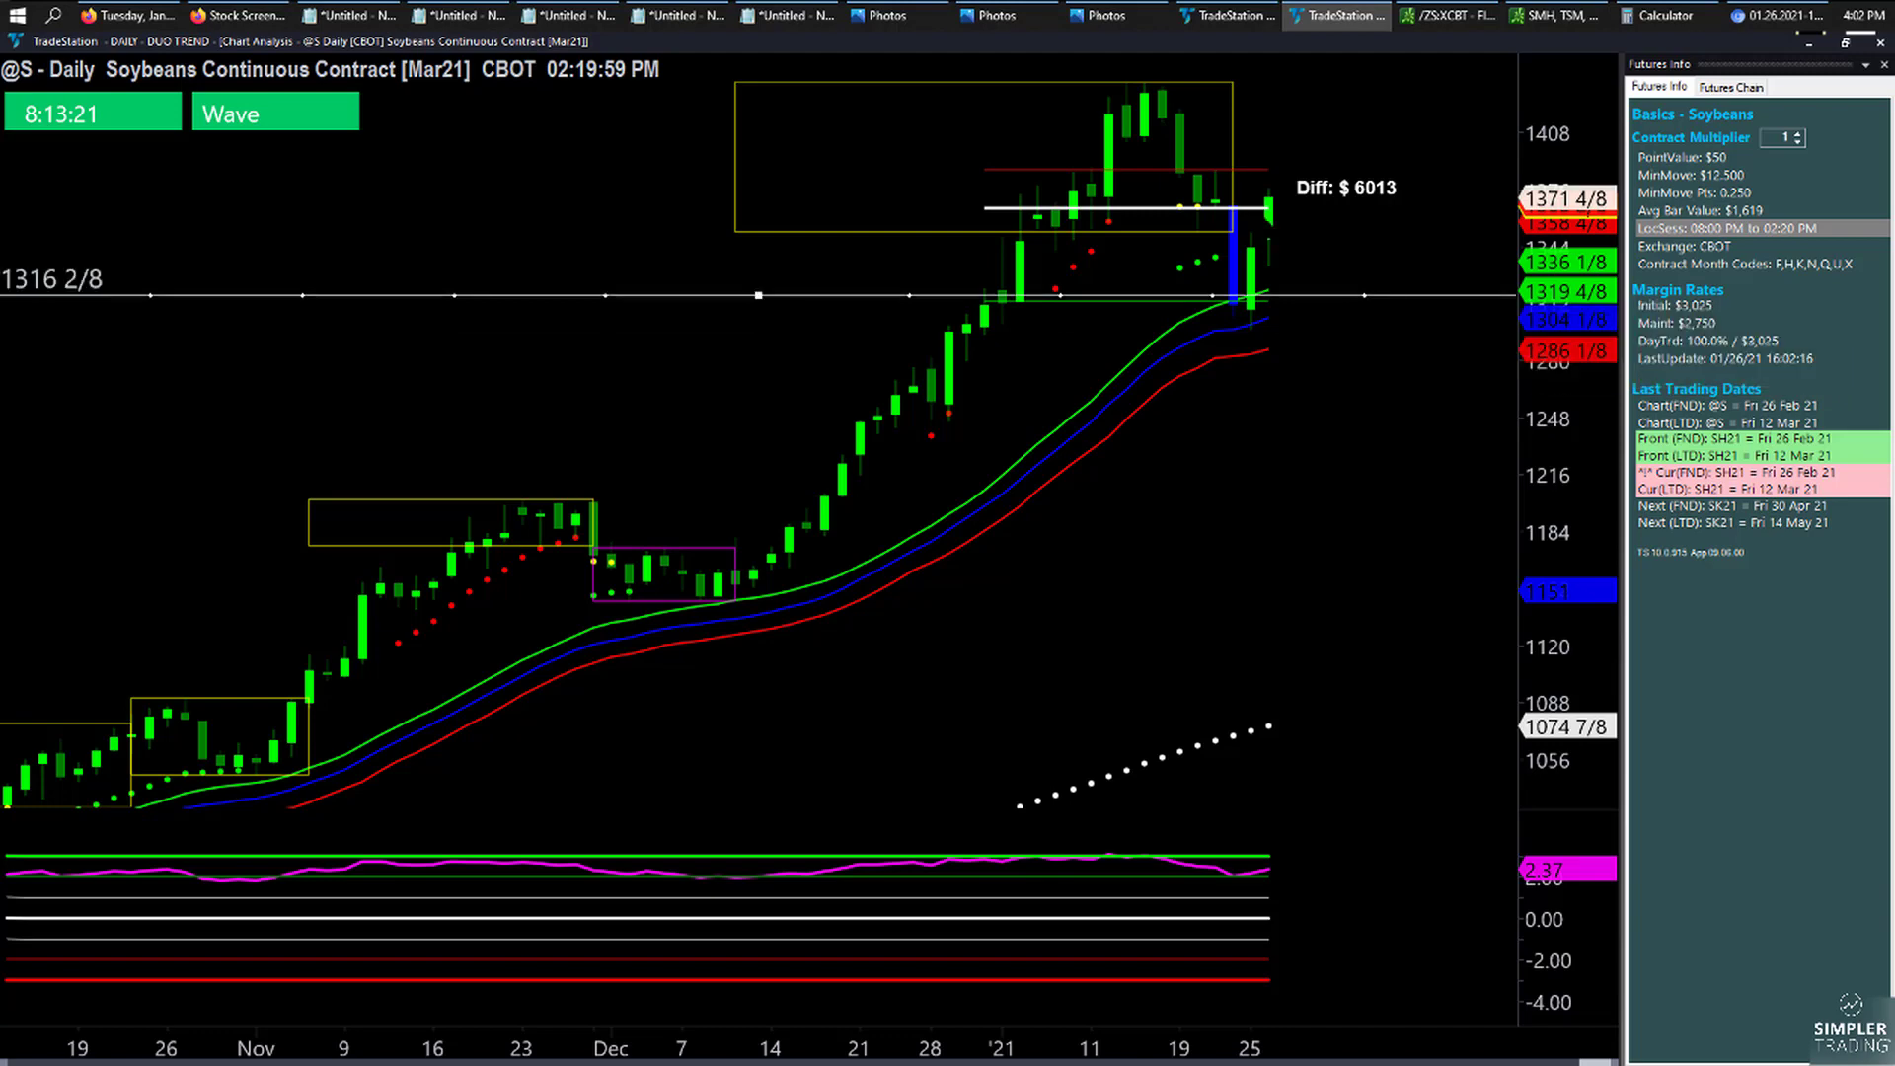
pyautogui.moveTo(1549, 134); pyautogui.dragTo(1364, 214)
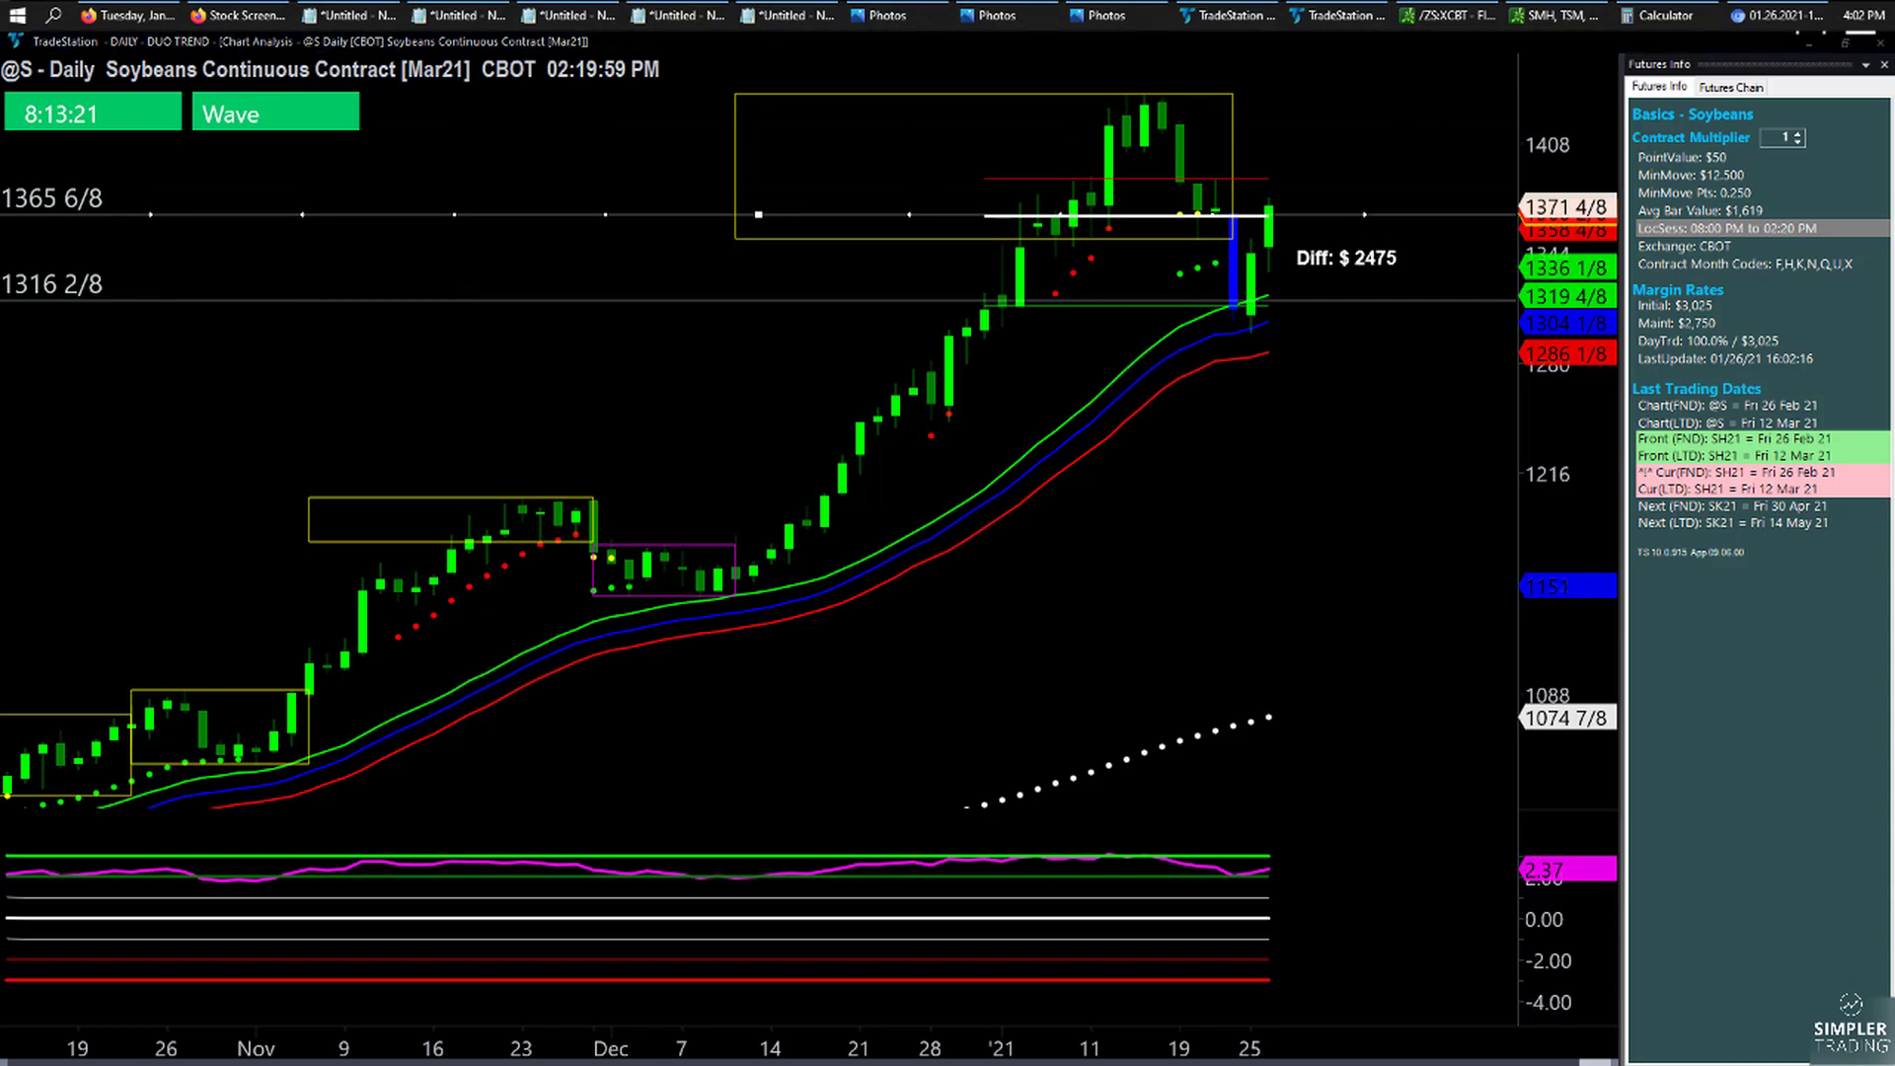
# Step: Label the two soybean price lines with freehand "H" and "PC", underline the dollar difference, mark the latest bars, and clear the markings
pyautogui.moveTo(1275, 286)
pyautogui.mouseDown()
pyautogui.moveTo(1269, 303)
pyautogui.moveTo(1283, 295)
pyautogui.mouseUp()
pyautogui.moveTo(1110, 210)
pyautogui.mouseDown()
pyautogui.moveTo(1118, 235)
pyautogui.moveTo(1170, 225)
pyautogui.mouseUp()
pyautogui.moveTo(1323, 265); pyautogui.dragTo(1383, 273)
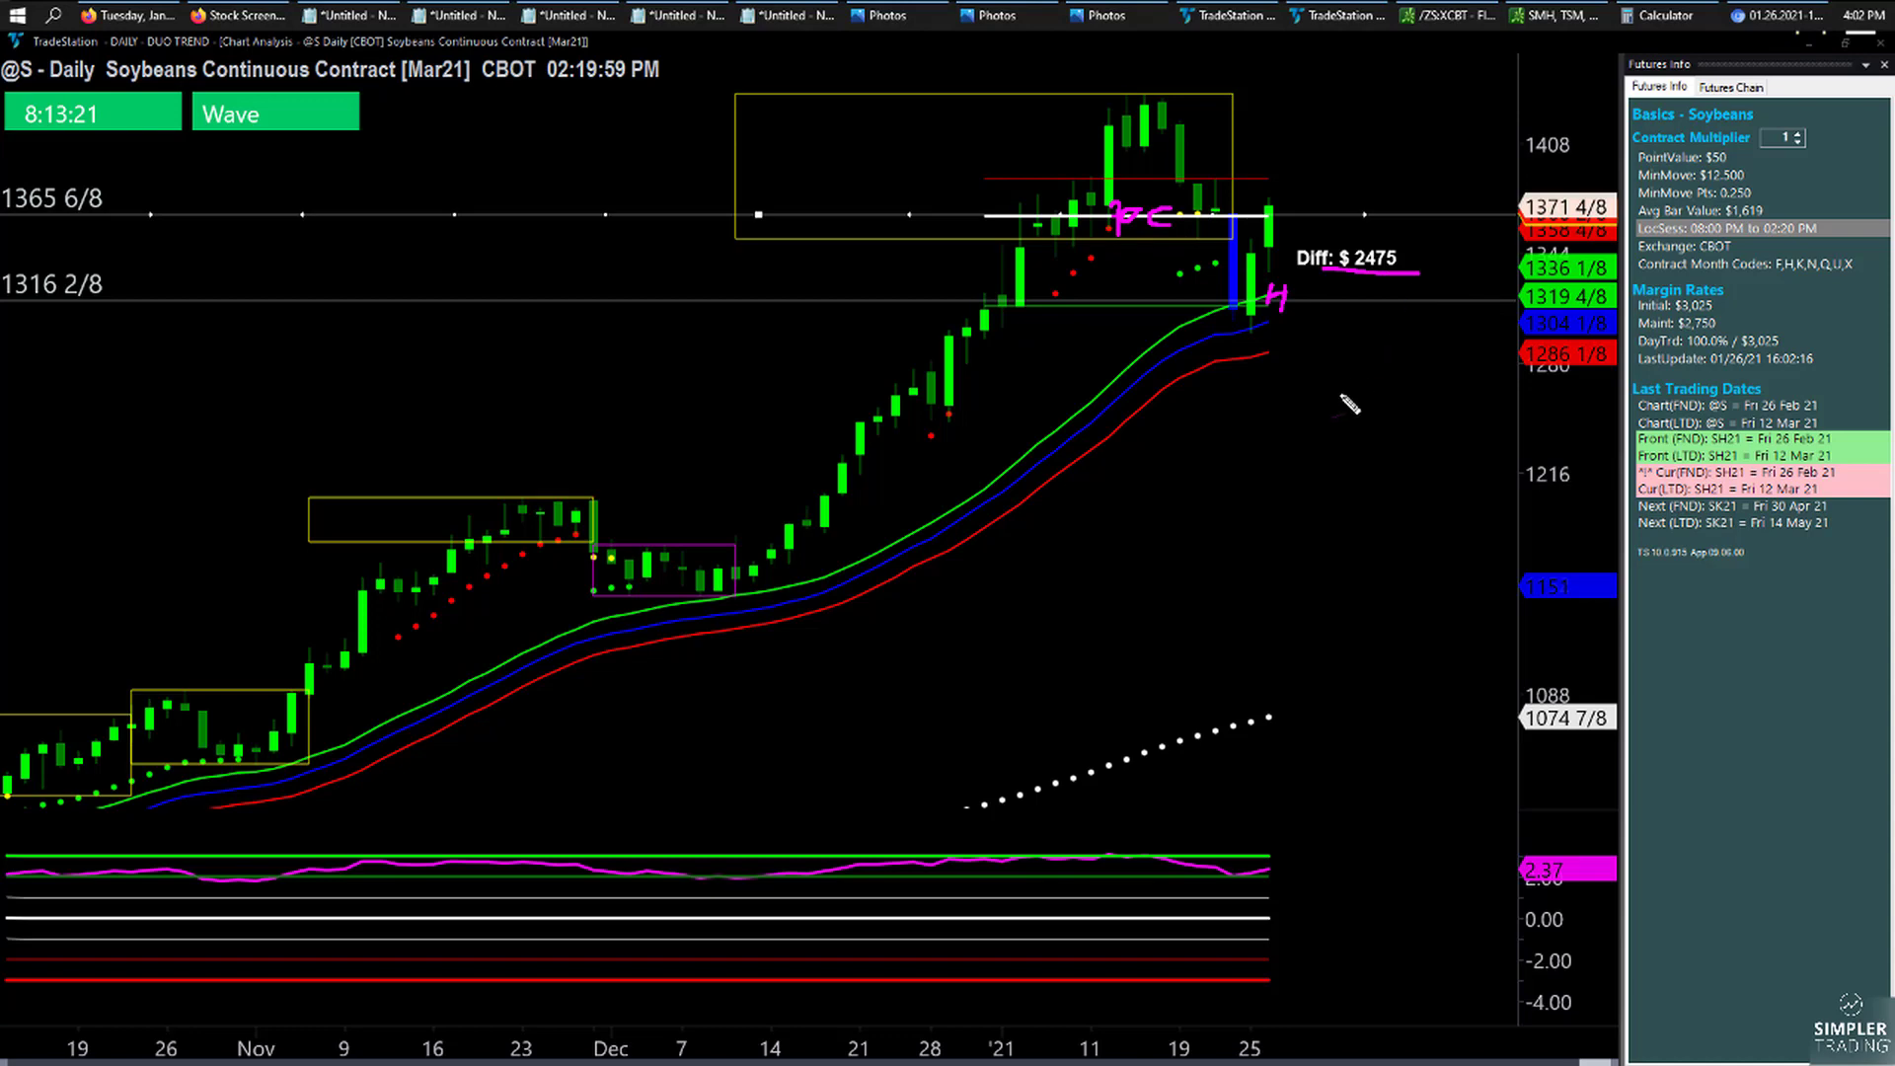
pyautogui.moveTo(1235, 308); pyautogui.dragTo(1295, 221)
pyautogui.press('Escape')
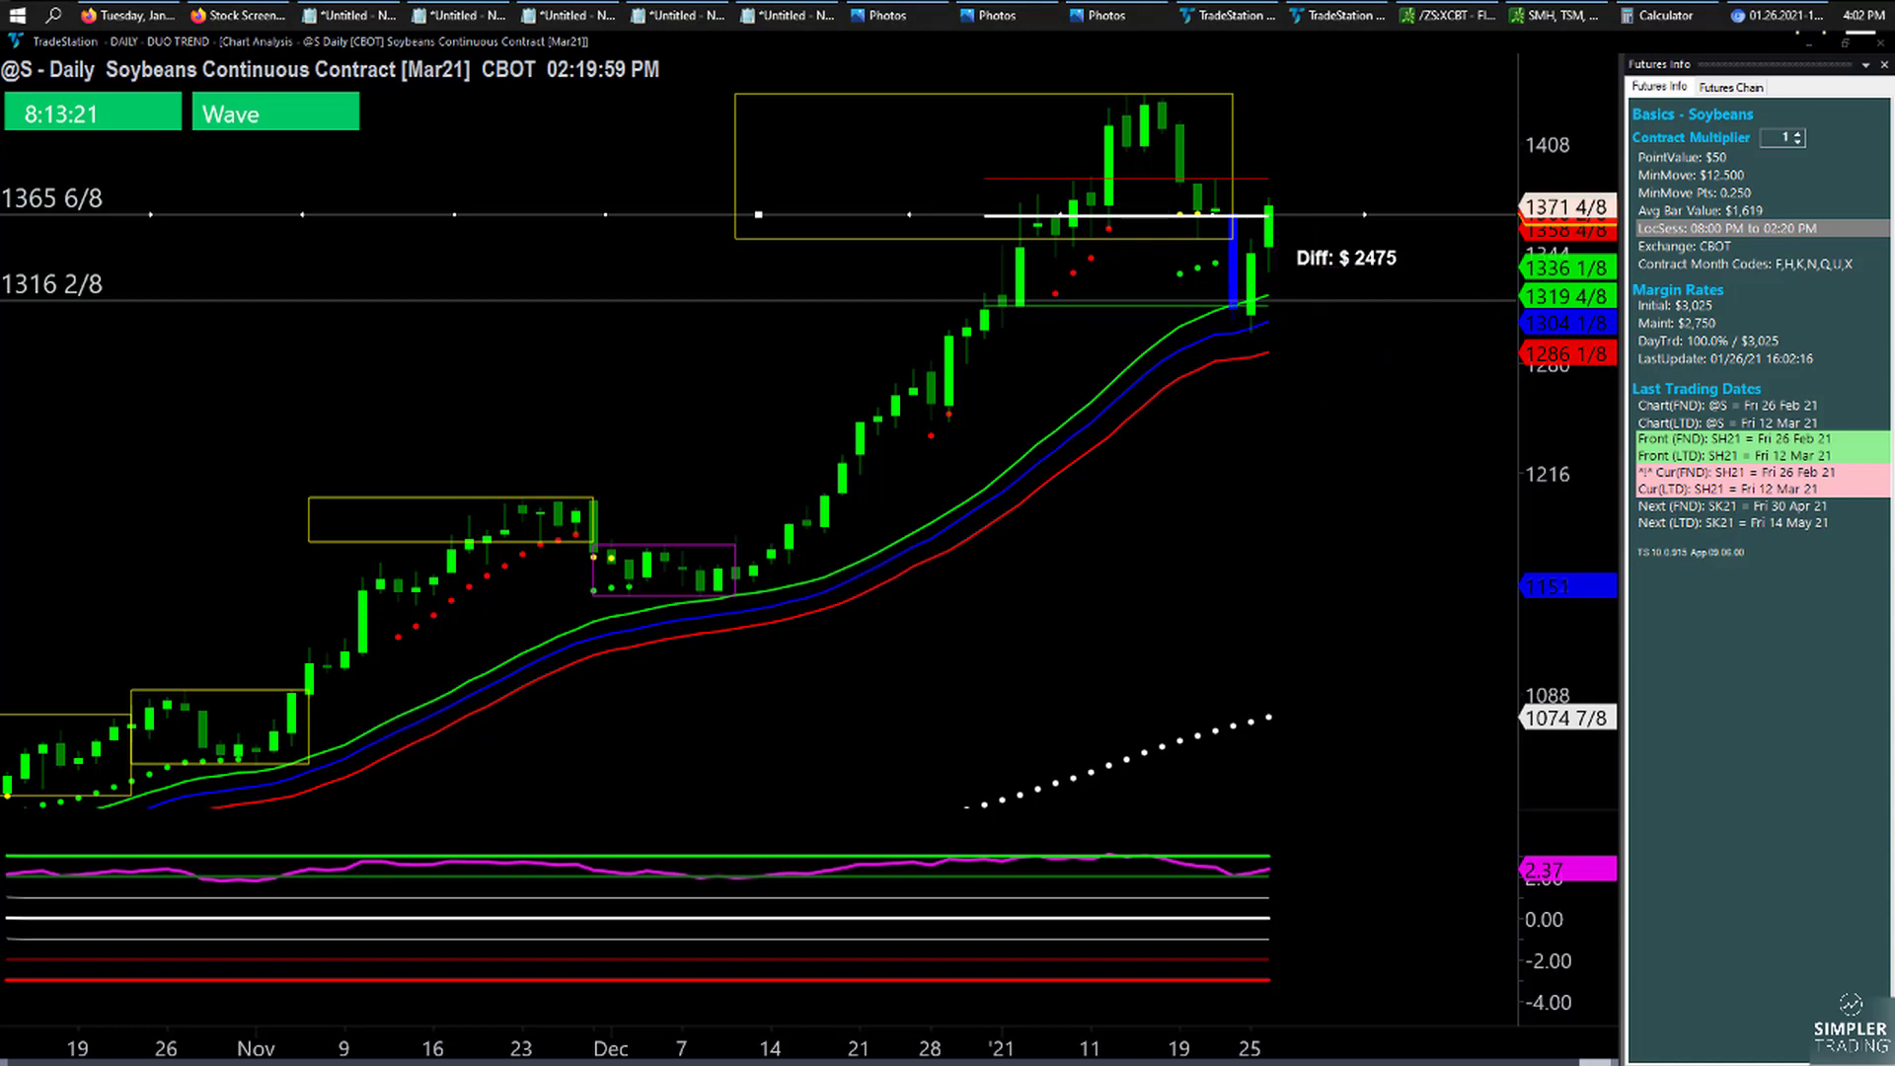
# Step: Load the daily chart of the corn continuous contract @C with the full dollar difference label in view
pyautogui.press('Escape')
pyautogui.write('@')
pyautogui.press('Return')
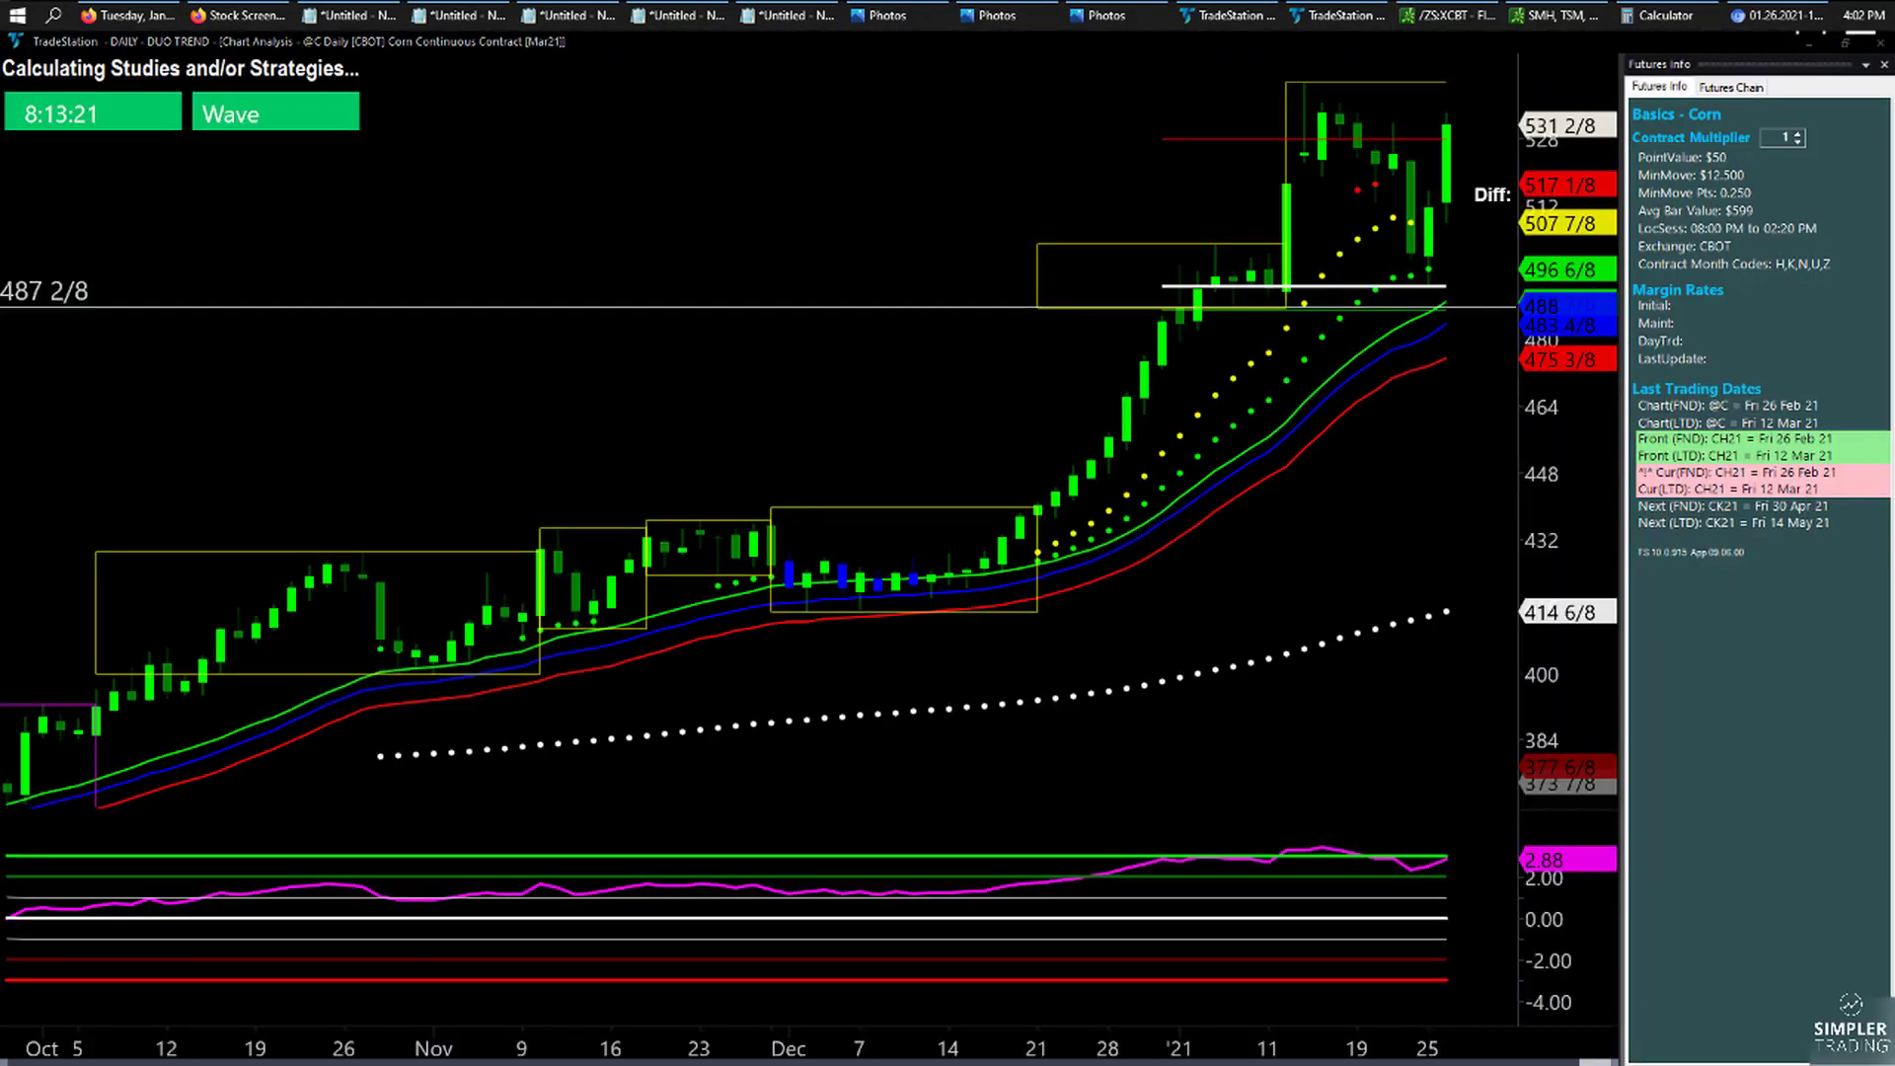
pyautogui.moveTo(1604, 468); pyautogui.dragTo(1548, 467)
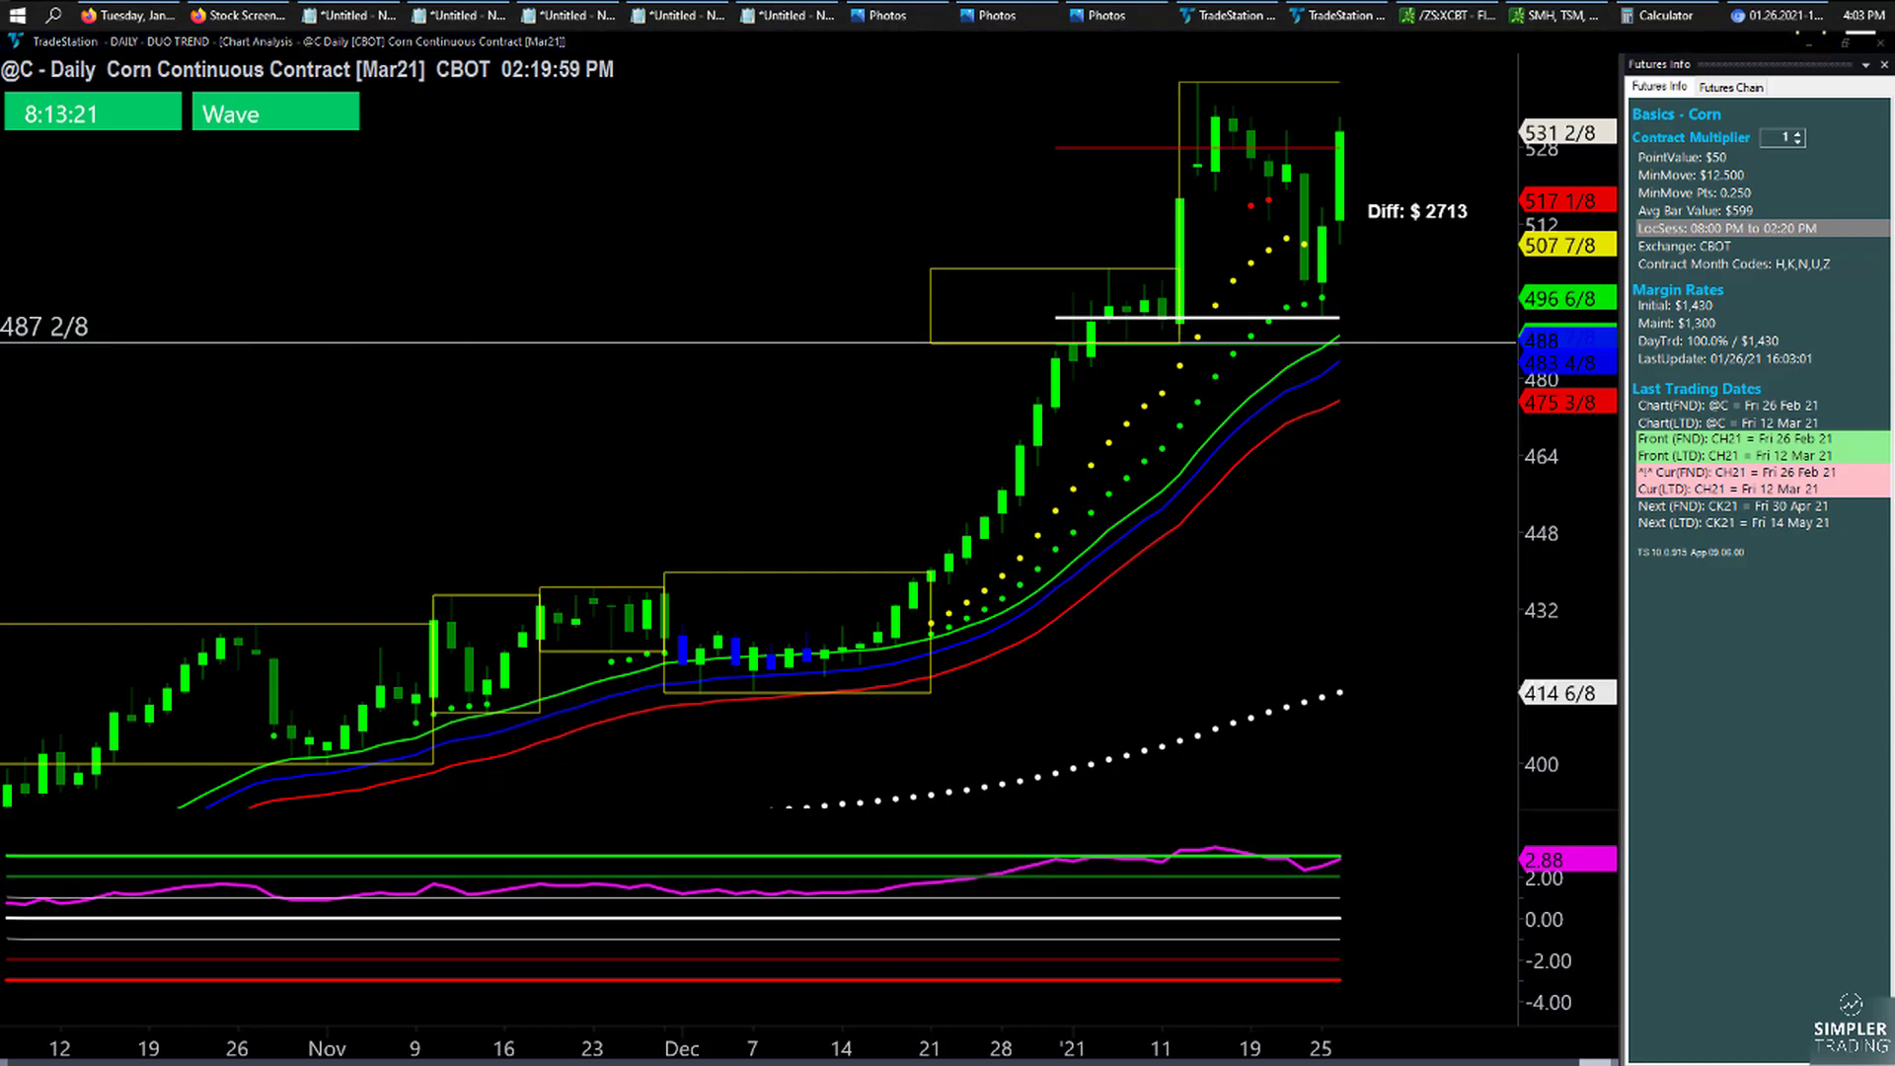
# Step: Sketch freehand marks above the corn candles and below the dollar difference label, and clear them
pyautogui.moveTo(684, 182)
pyautogui.mouseDown()
pyautogui.moveTo(765, 181)
pyautogui.moveTo(745, 202)
pyautogui.moveTo(760, 228)
pyautogui.moveTo(827, 183)
pyautogui.moveTo(844, 210)
pyautogui.mouseUp()
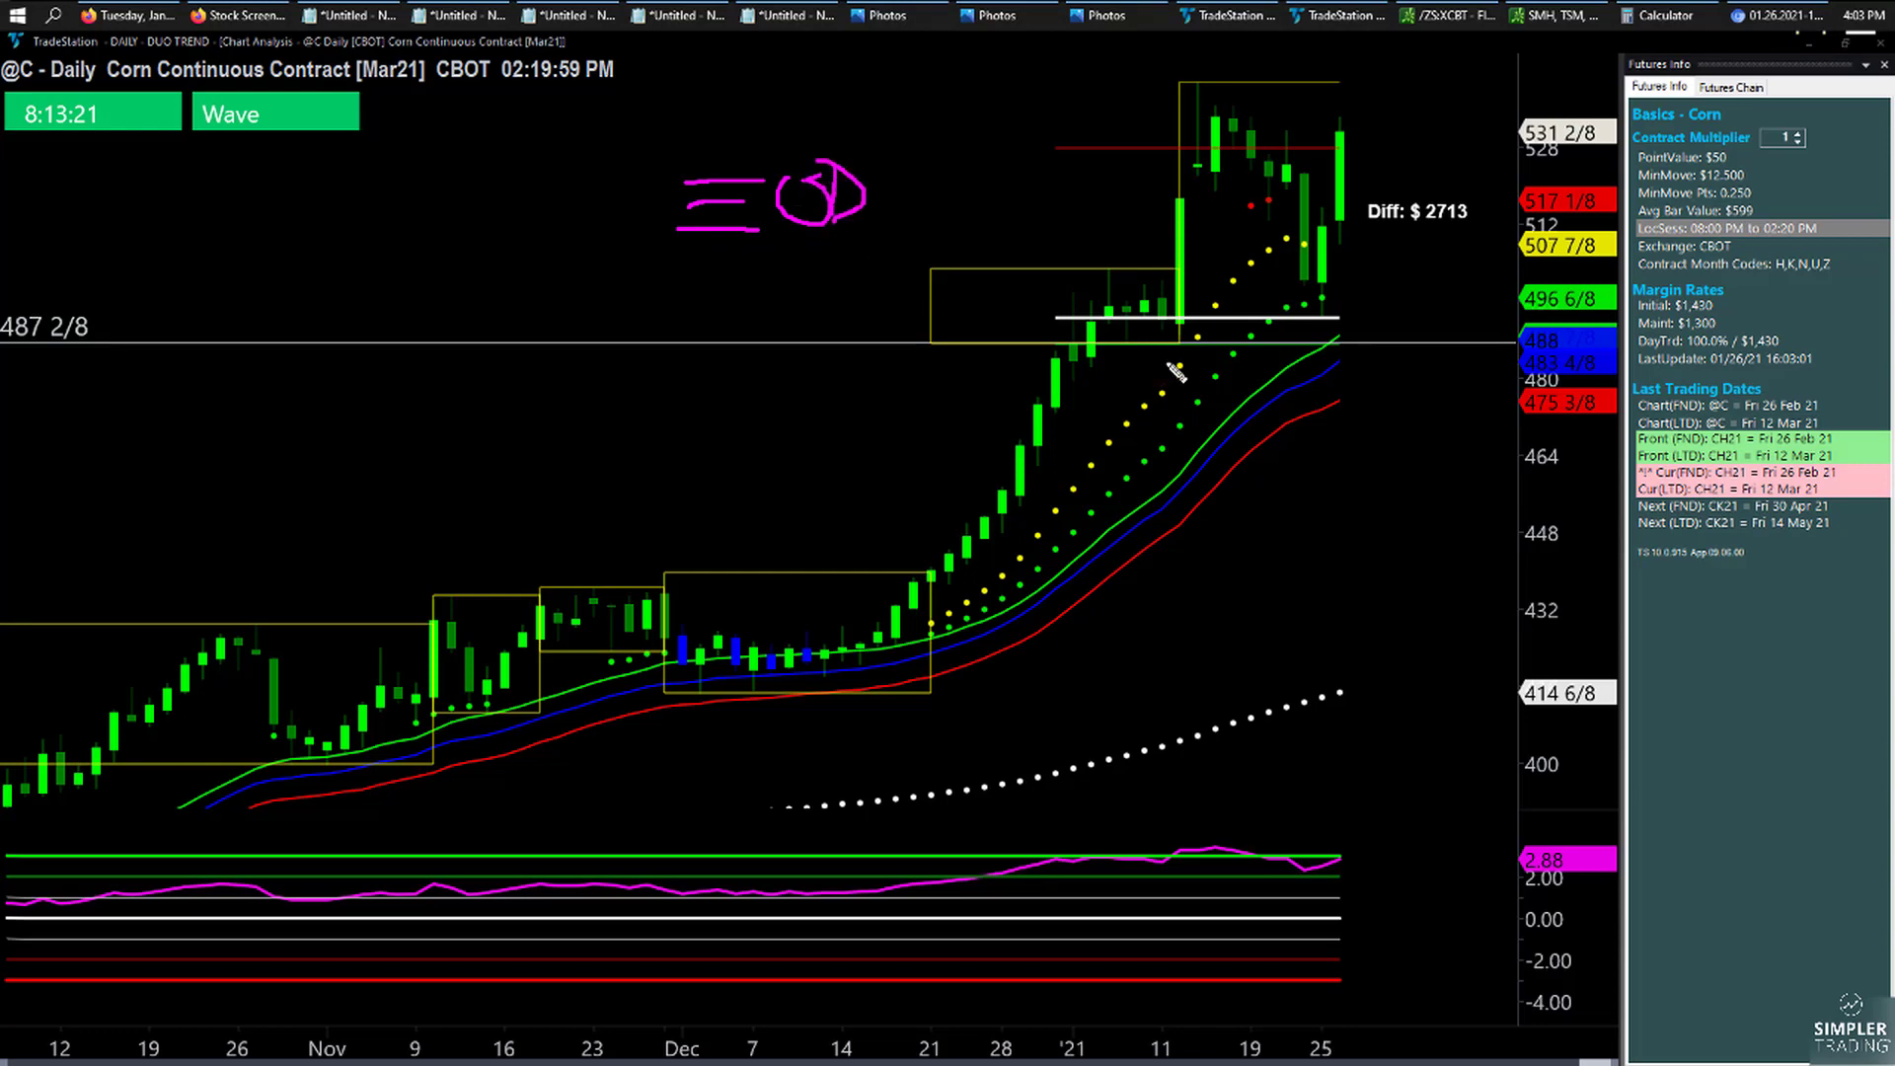
pyautogui.moveTo(1345, 286)
pyautogui.mouseDown()
pyautogui.moveTo(1344, 310)
pyautogui.moveTo(1393, 310)
pyautogui.mouseUp()
pyautogui.press('Escape')
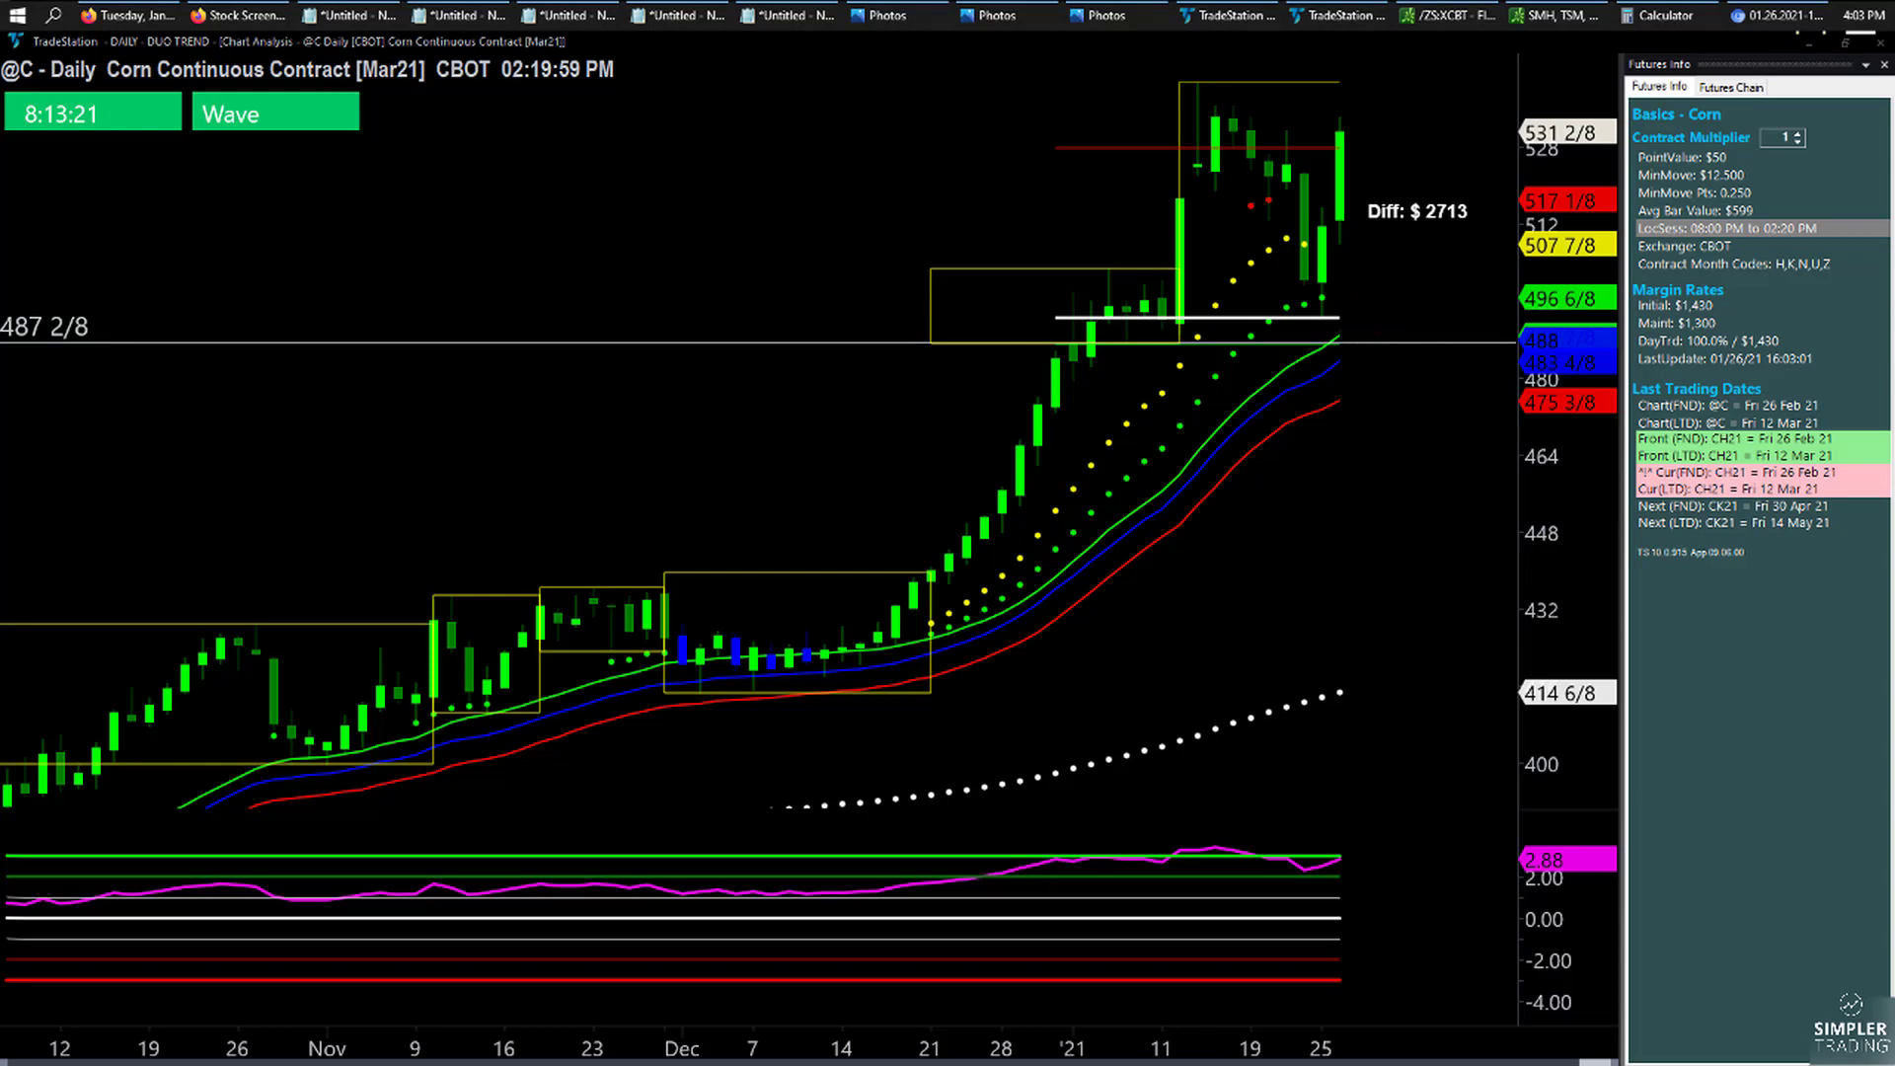
# Step: Place the corn chart's horizontal price lines at 496 4/8 and 527 6/8, and temporarily circle the initial margin rate for comparison
pyautogui.moveTo(1372, 342); pyautogui.dragTo(1372, 297)
pyautogui.moveTo(1549, 178); pyautogui.dragTo(1550, 187)
pyautogui.moveTo(1432, 87); pyautogui.dragTo(1432, 152)
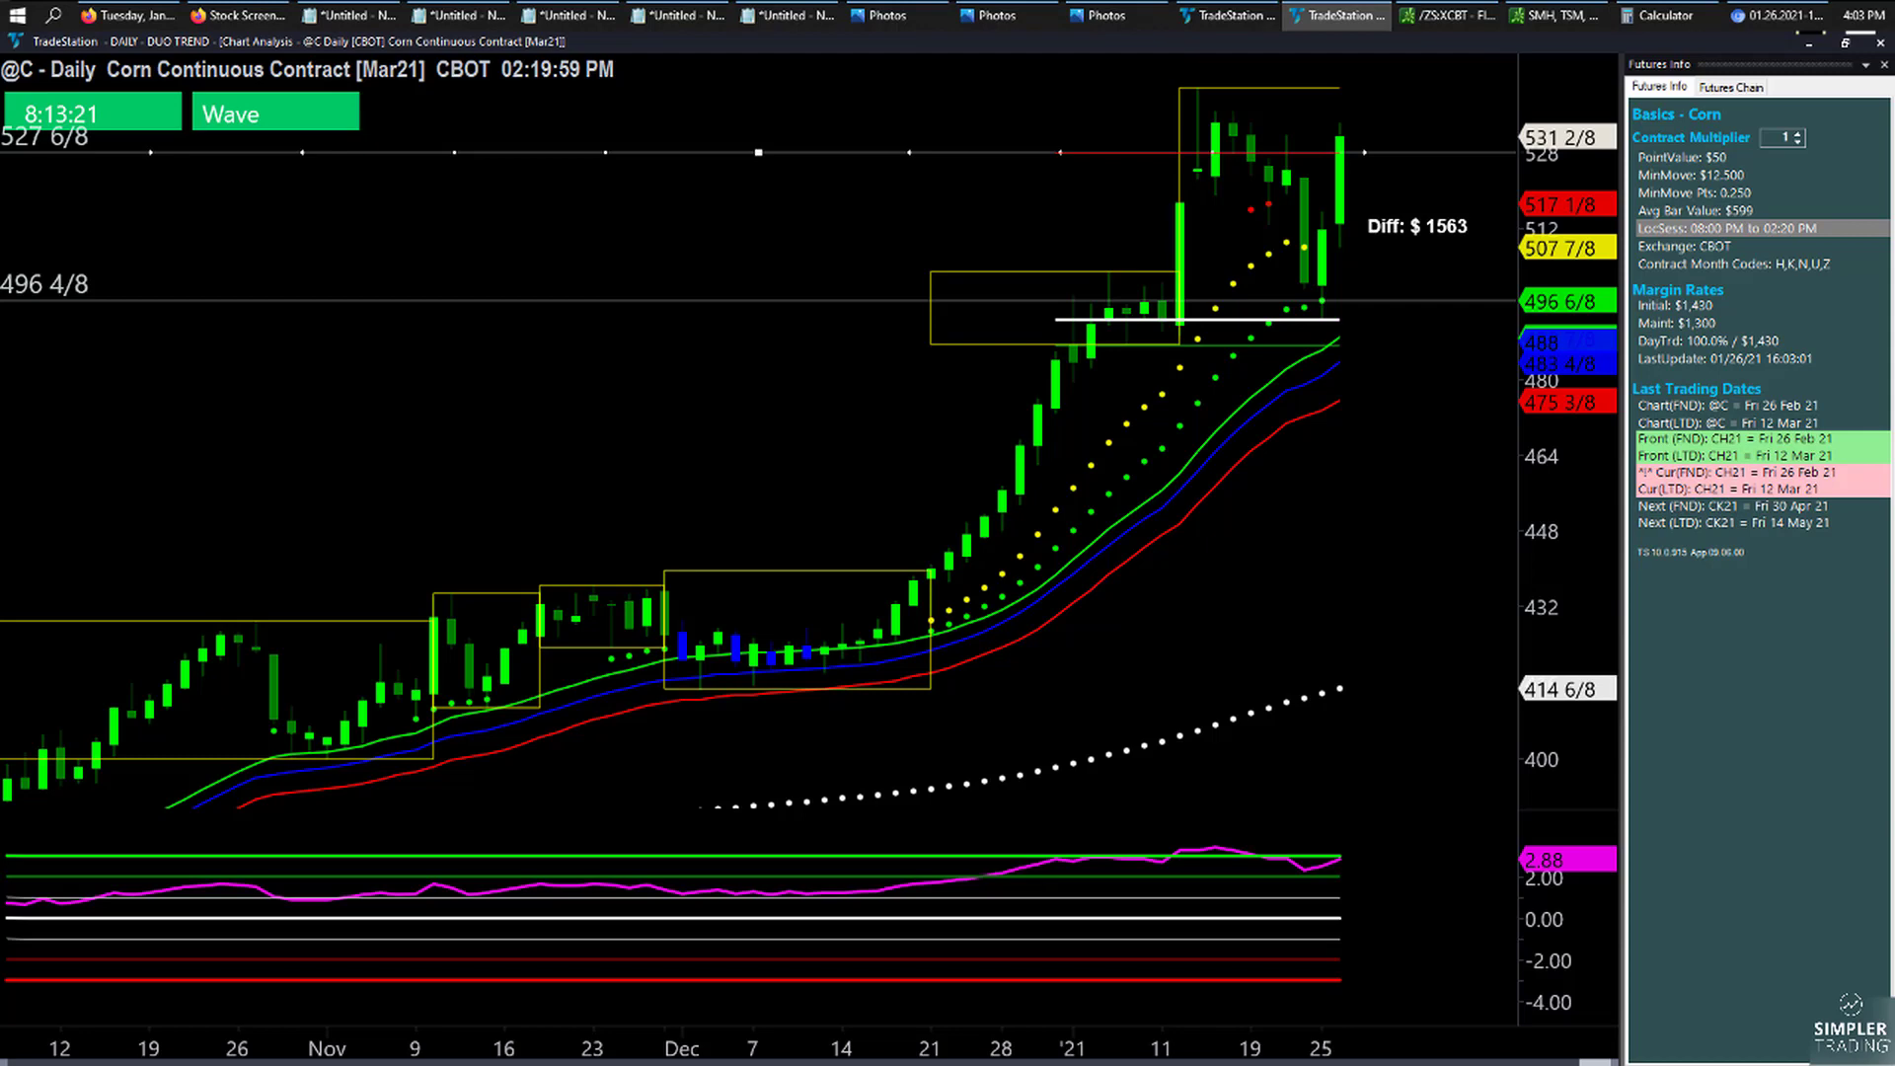
pyautogui.moveTo(1747, 285)
pyautogui.mouseDown()
pyautogui.moveTo(1682, 323)
pyautogui.moveTo(1627, 269)
pyautogui.mouseUp()
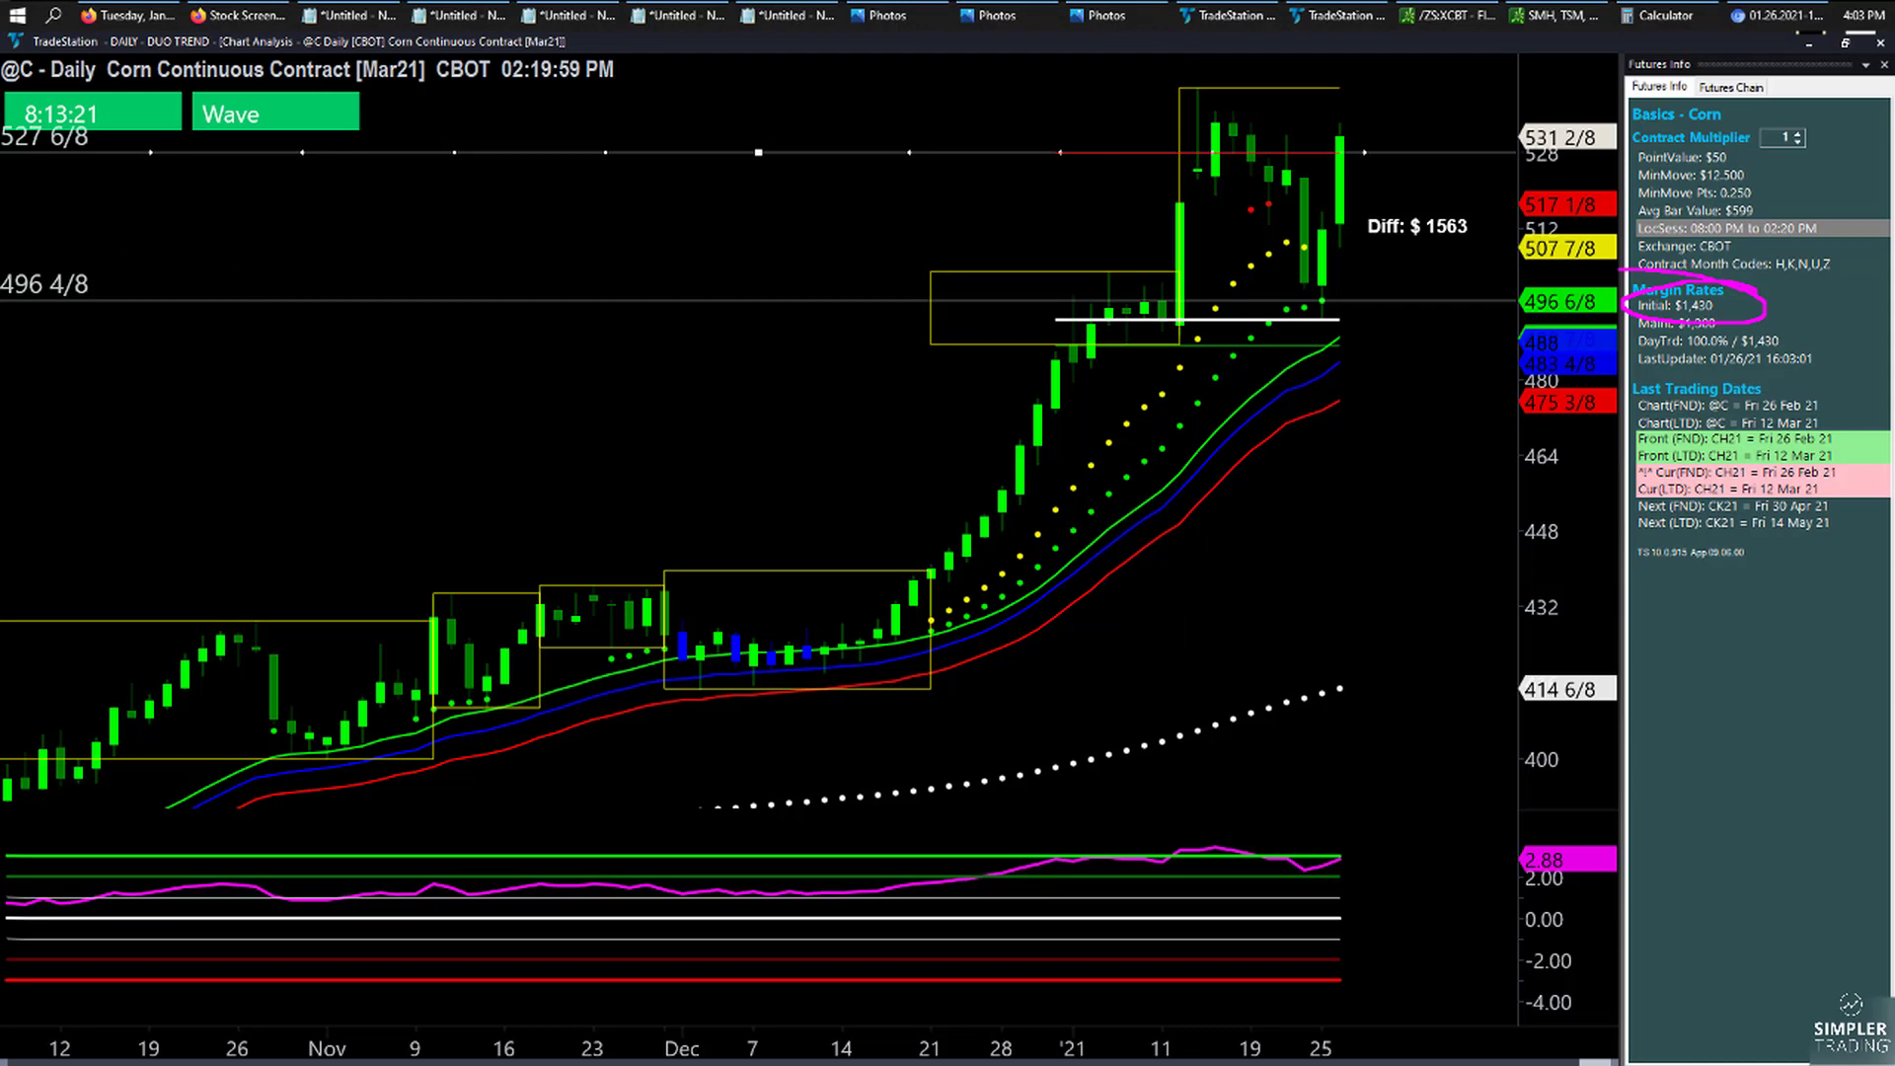
pyautogui.press('Escape')
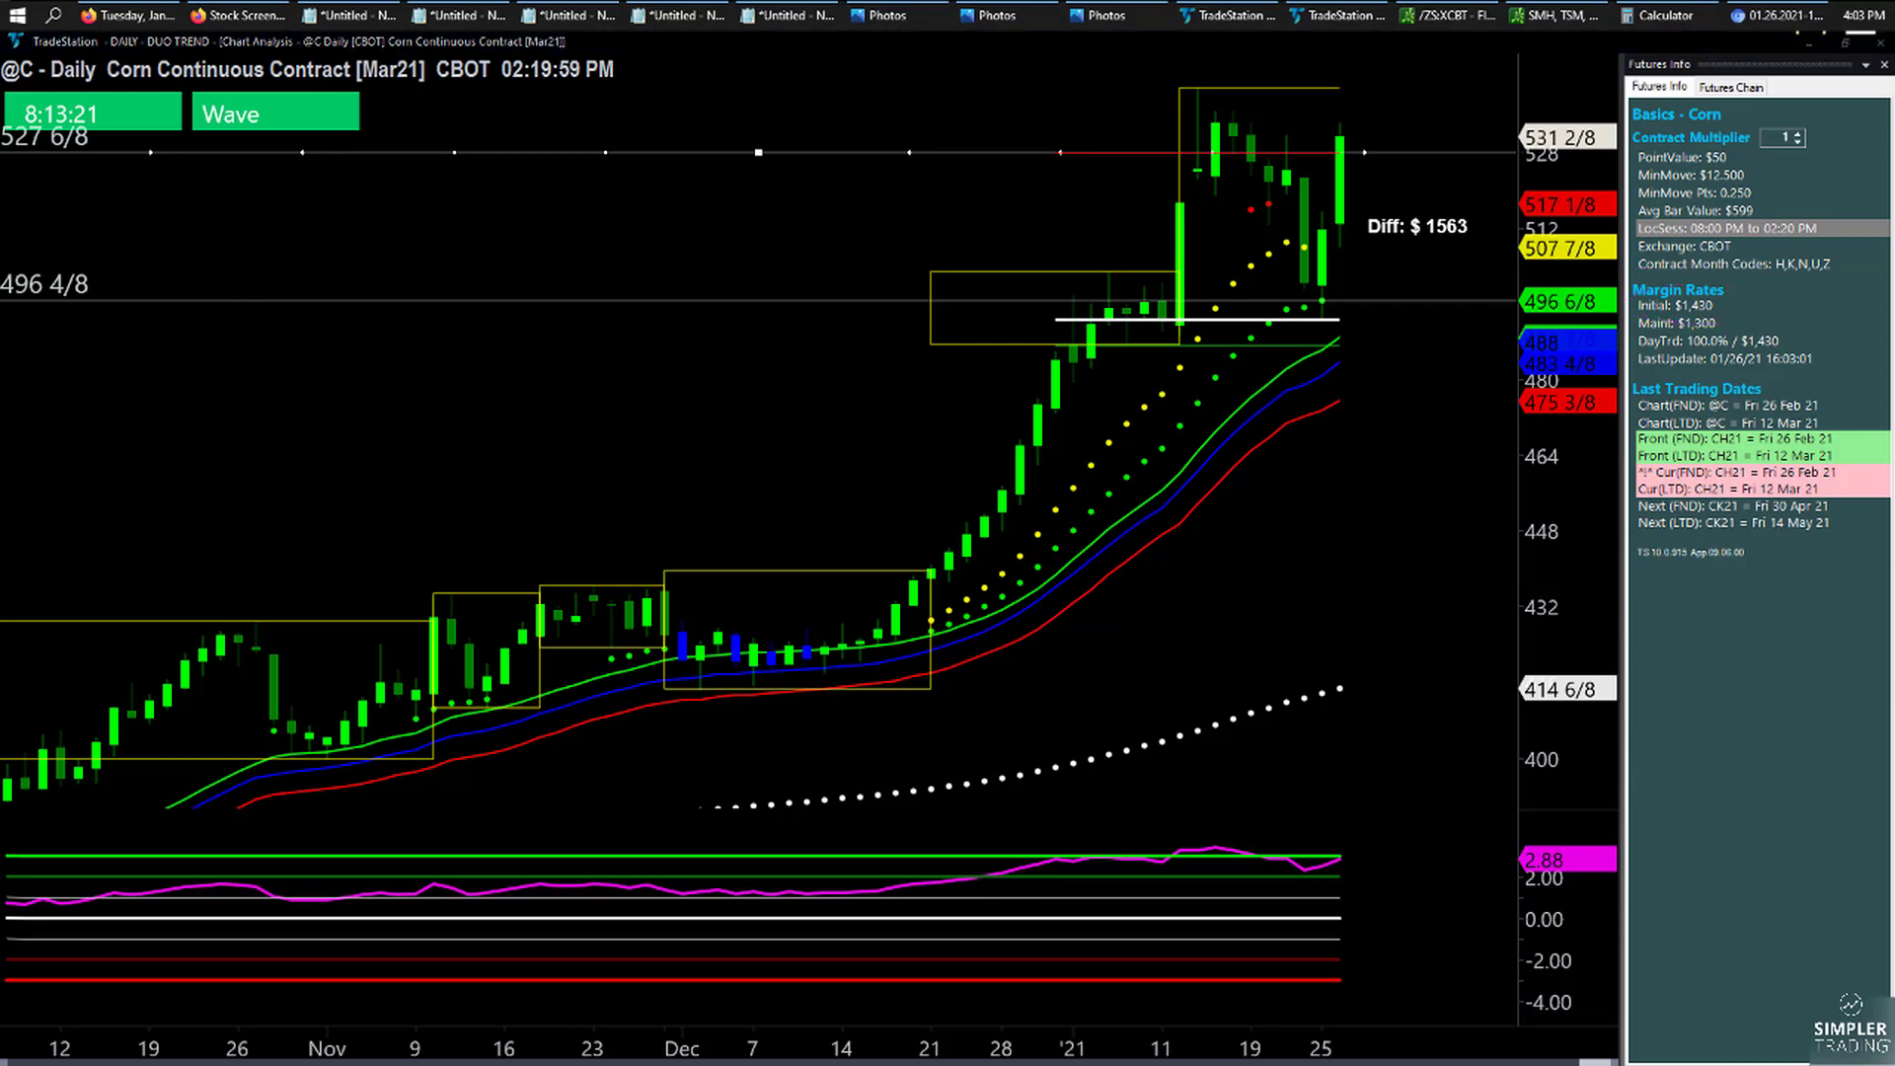
pyautogui.write('@cd')
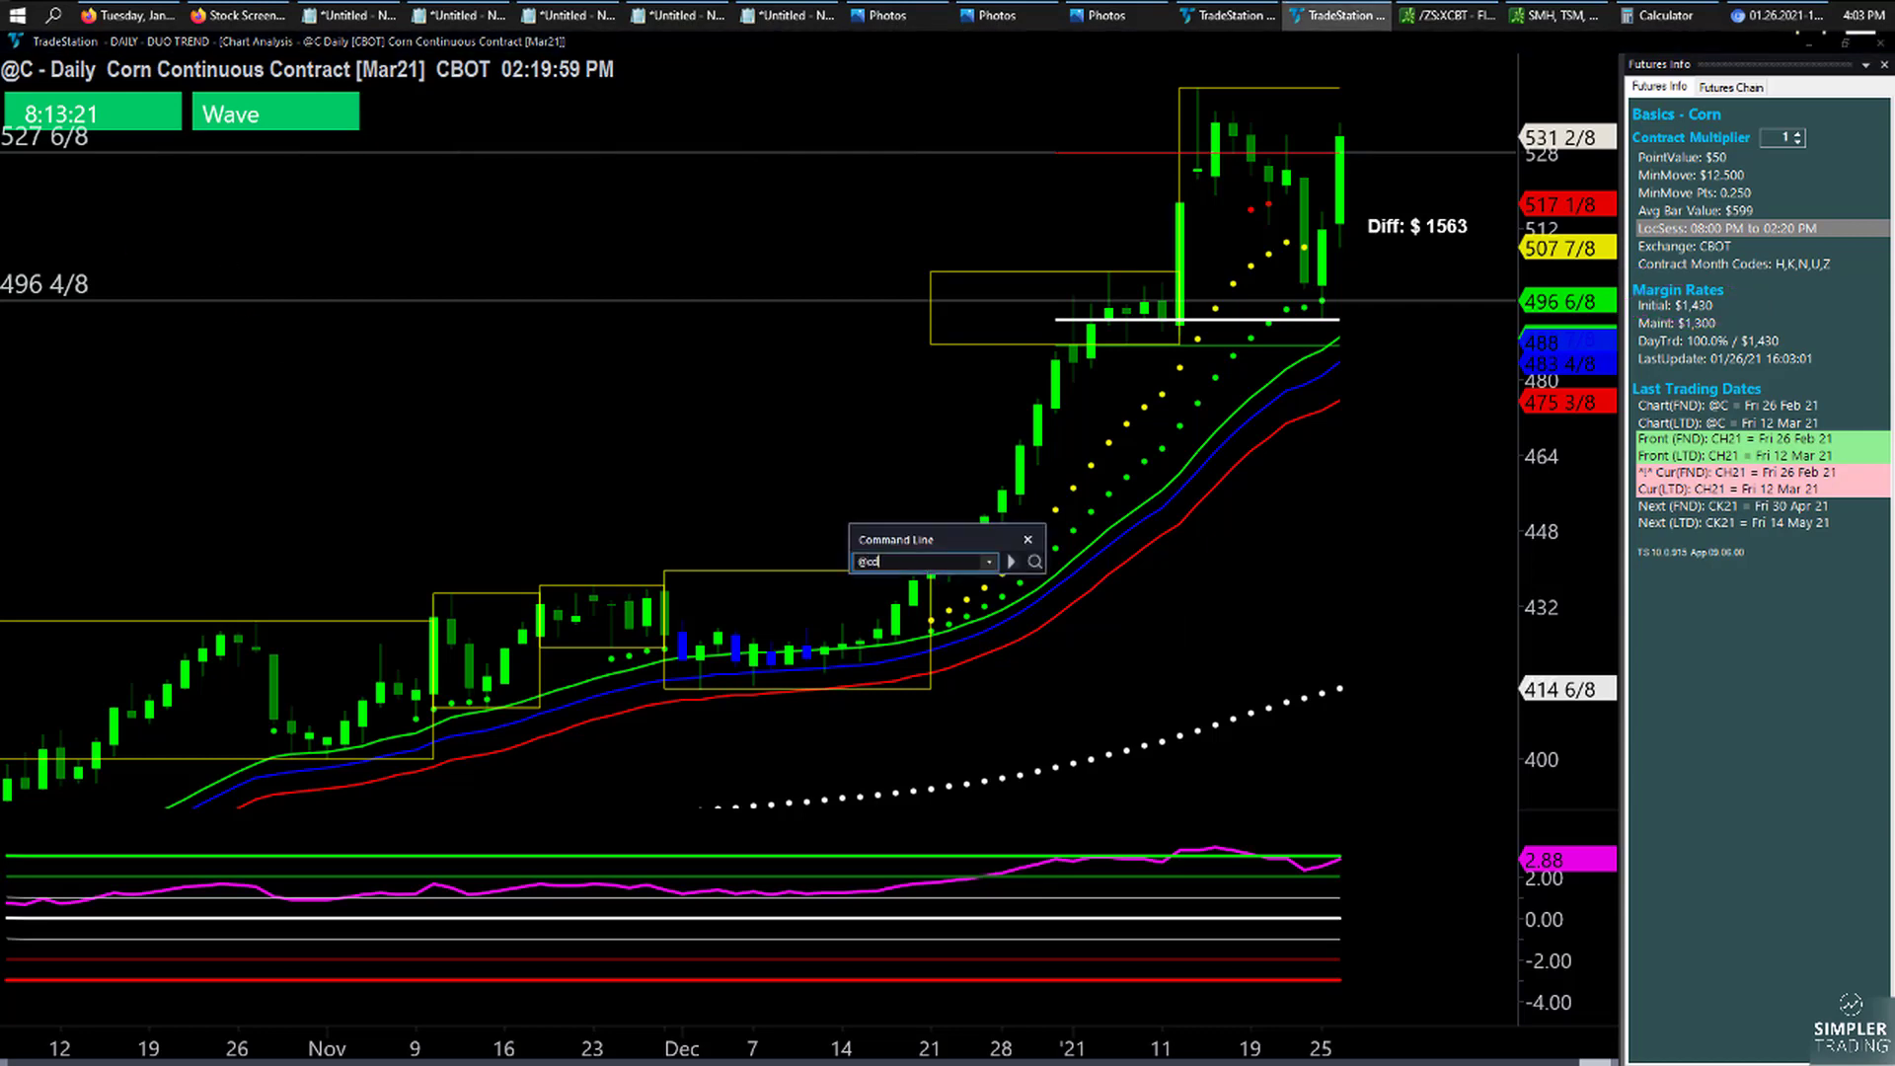
pyautogui.press('Return')
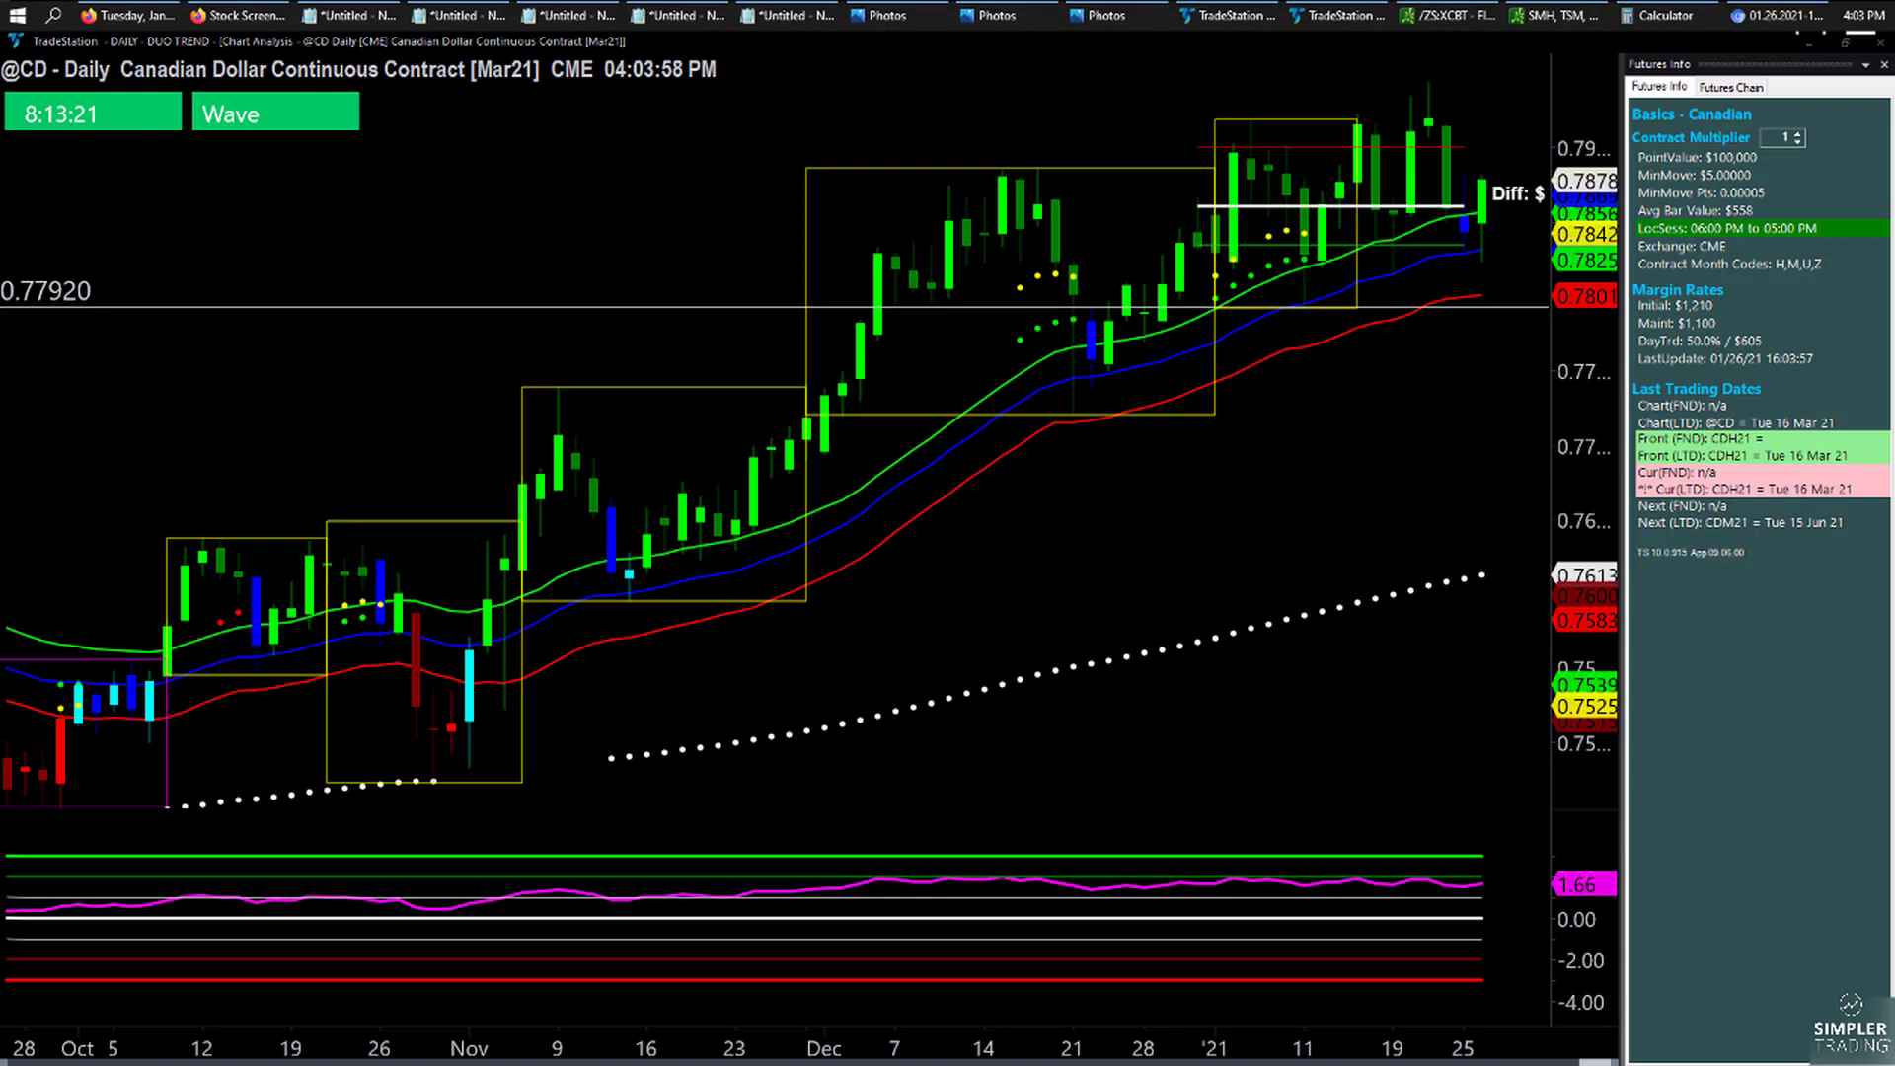
pyautogui.click(487, 444)
pyautogui.scroll(-4, 486, 444)
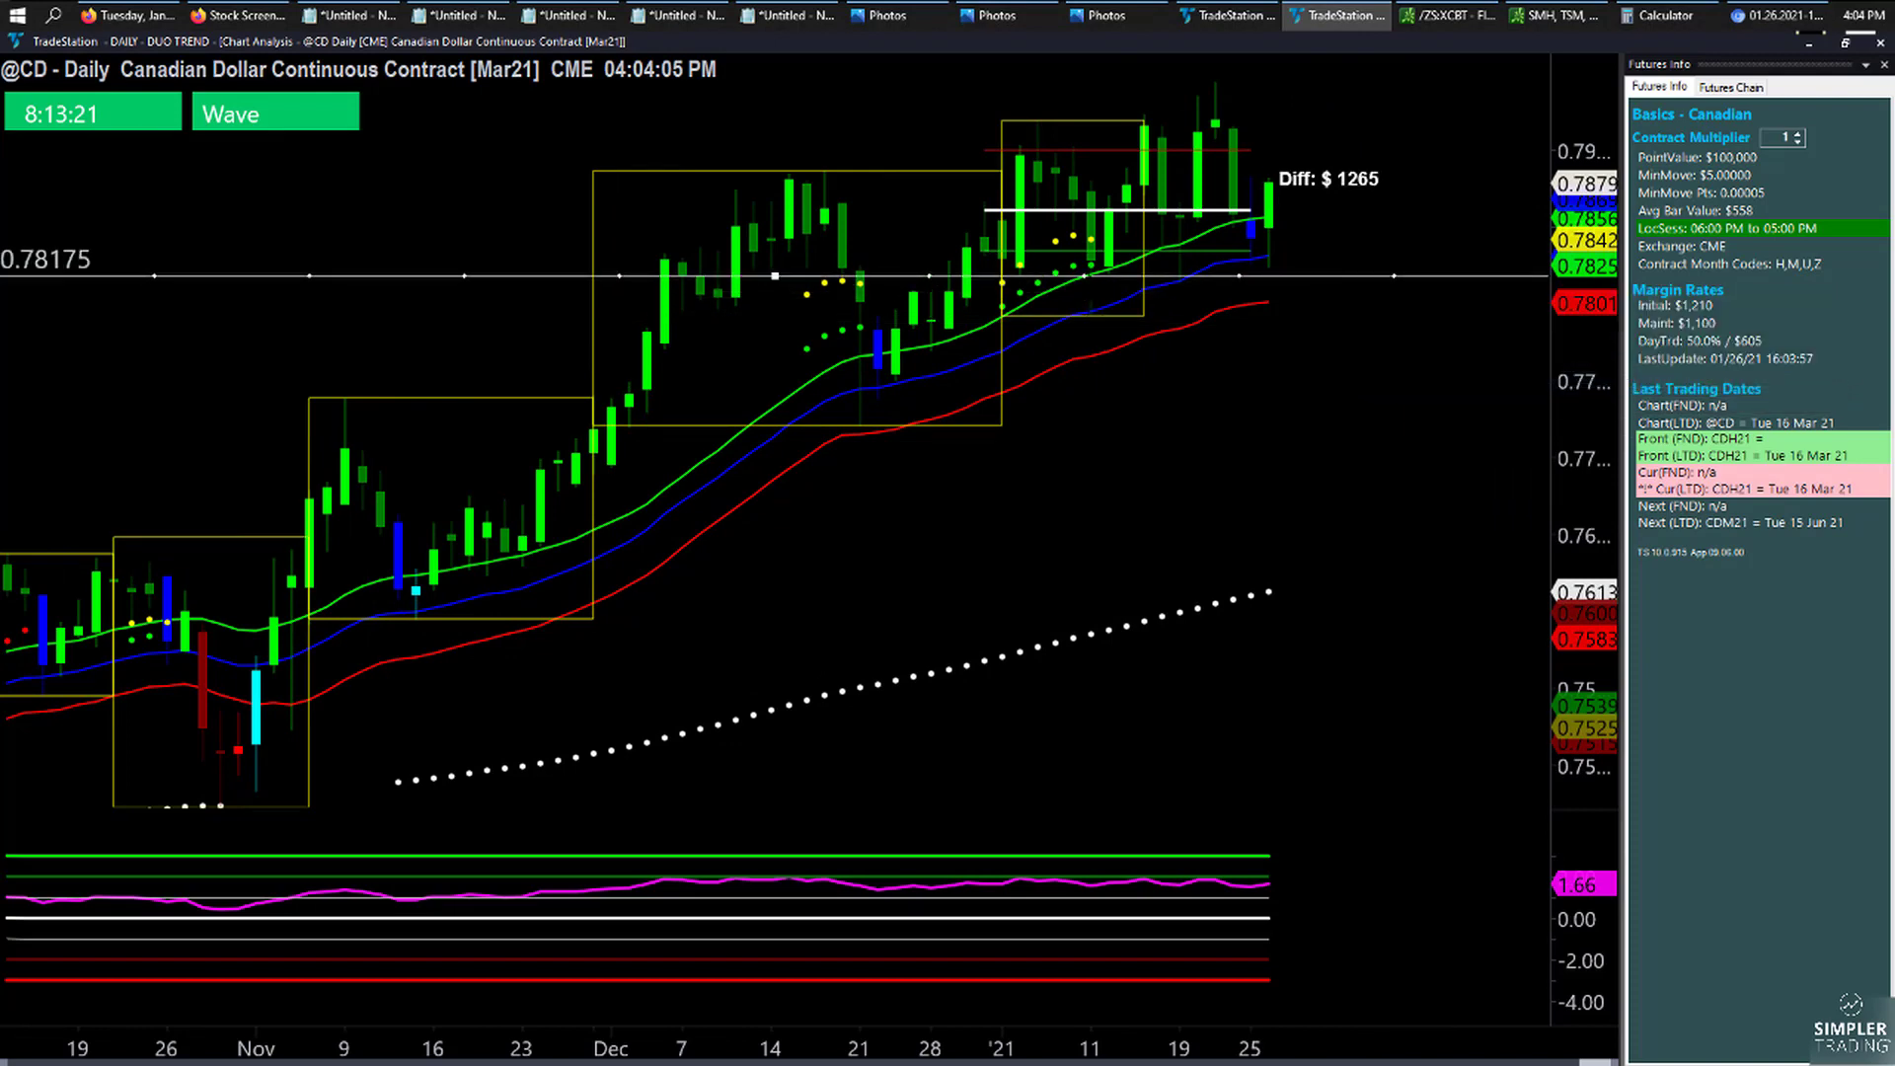
pyautogui.moveTo(1573, 183); pyautogui.dragTo(1572, 188)
pyautogui.moveTo(933, 87); pyautogui.dragTo(937, 126)
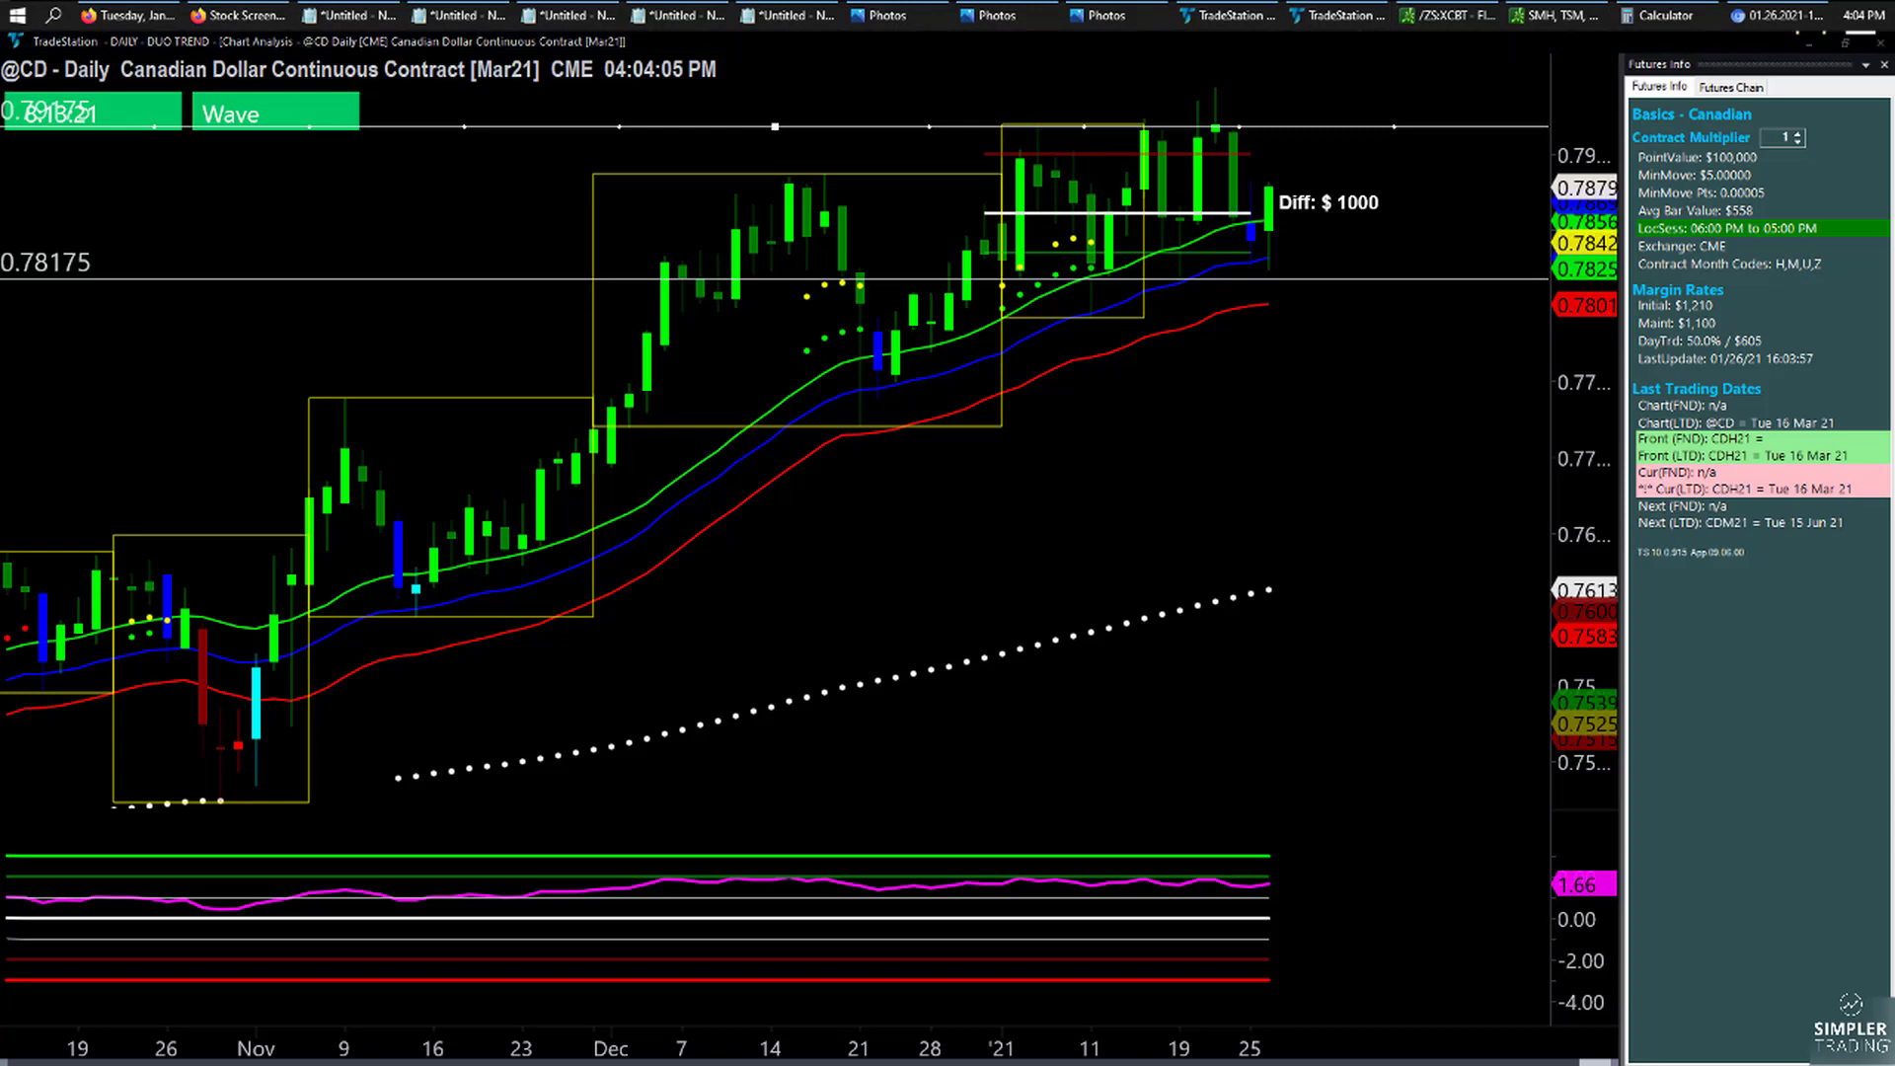
# Step: Circle the Canadian Dollar's initial margin and dollar difference, write "1210/contract" freehand, and clear the markings
pyautogui.moveTo(1767, 298)
pyautogui.mouseDown()
pyautogui.moveTo(1615, 314)
pyautogui.moveTo(1762, 301)
pyautogui.mouseUp()
pyautogui.moveTo(1296, 496)
pyautogui.mouseDown()
pyautogui.moveTo(1300, 543)
pyautogui.moveTo(1451, 497)
pyautogui.moveTo(1473, 541)
pyautogui.moveTo(1587, 513)
pyautogui.moveTo(1747, 528)
pyautogui.moveTo(1764, 506)
pyautogui.mouseUp()
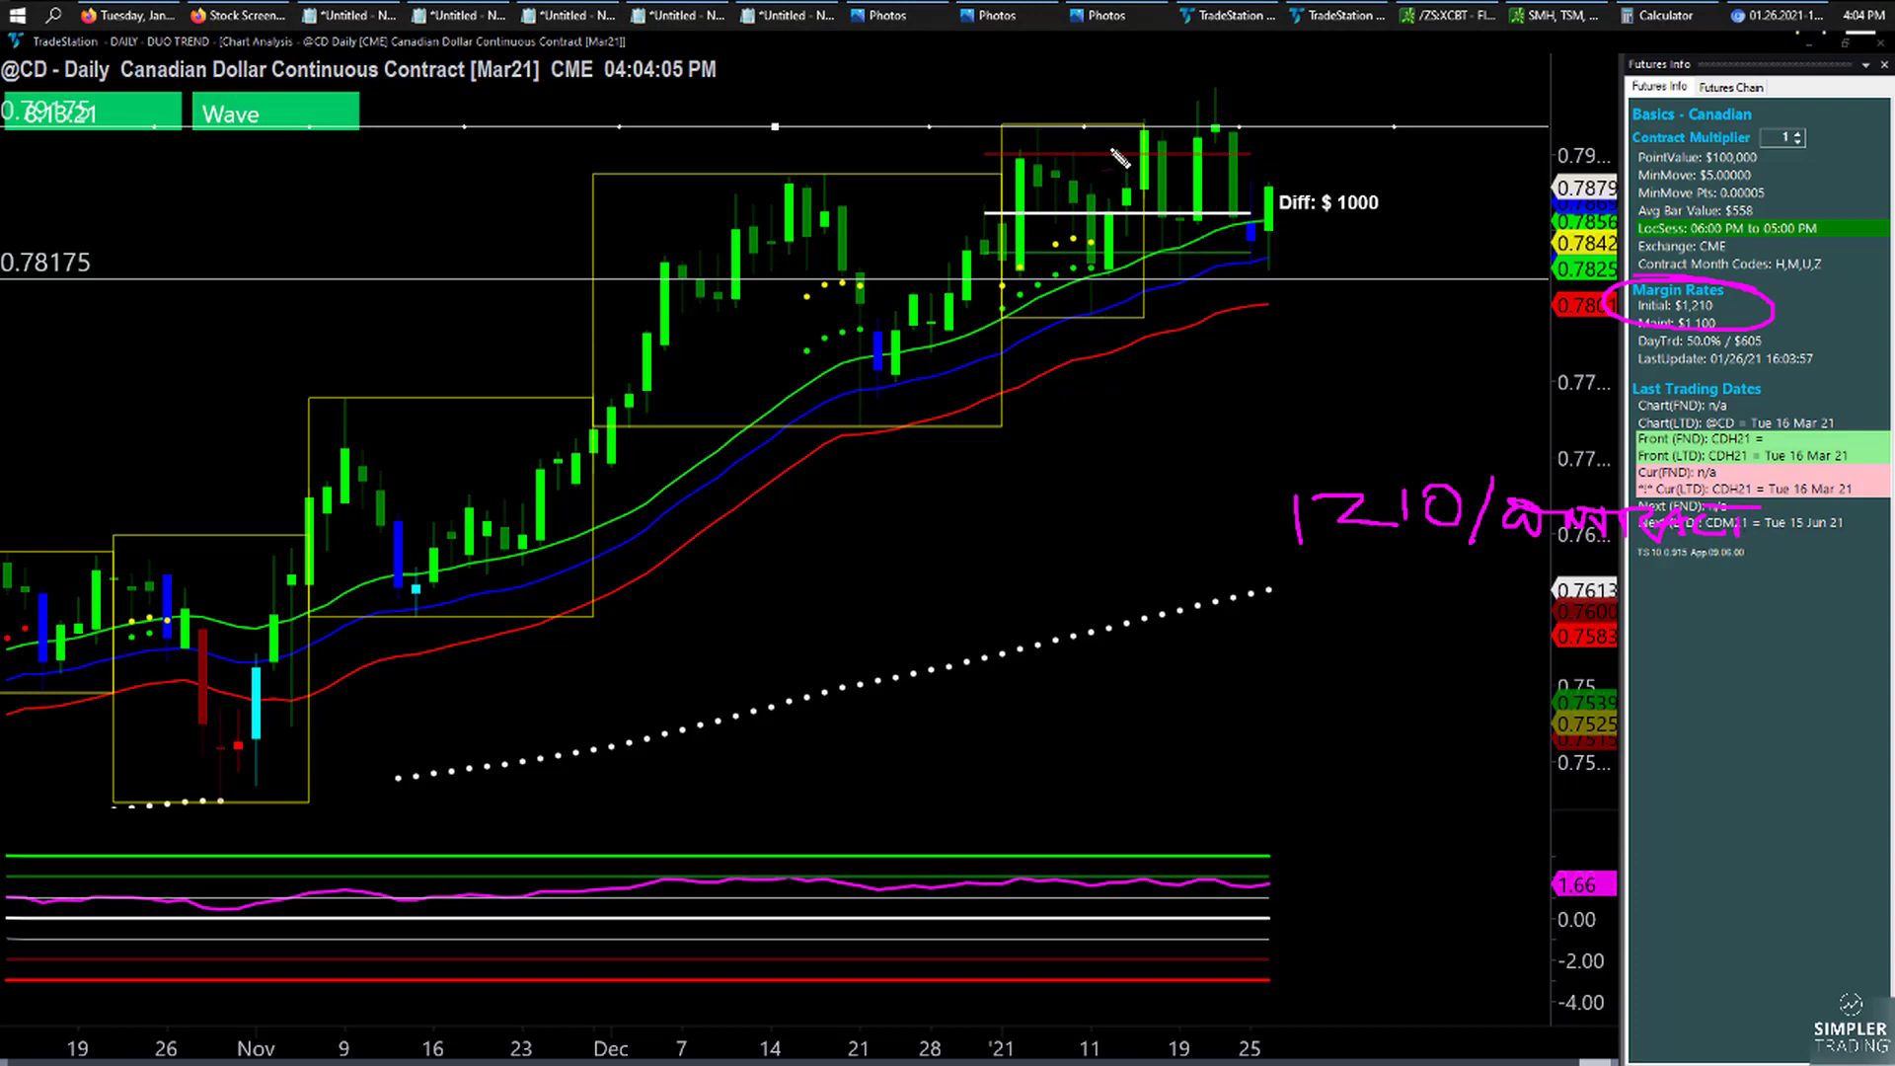
pyautogui.moveTo(1392, 175)
pyautogui.mouseDown()
pyautogui.moveTo(1412, 225)
pyautogui.moveTo(1402, 182)
pyautogui.mouseUp()
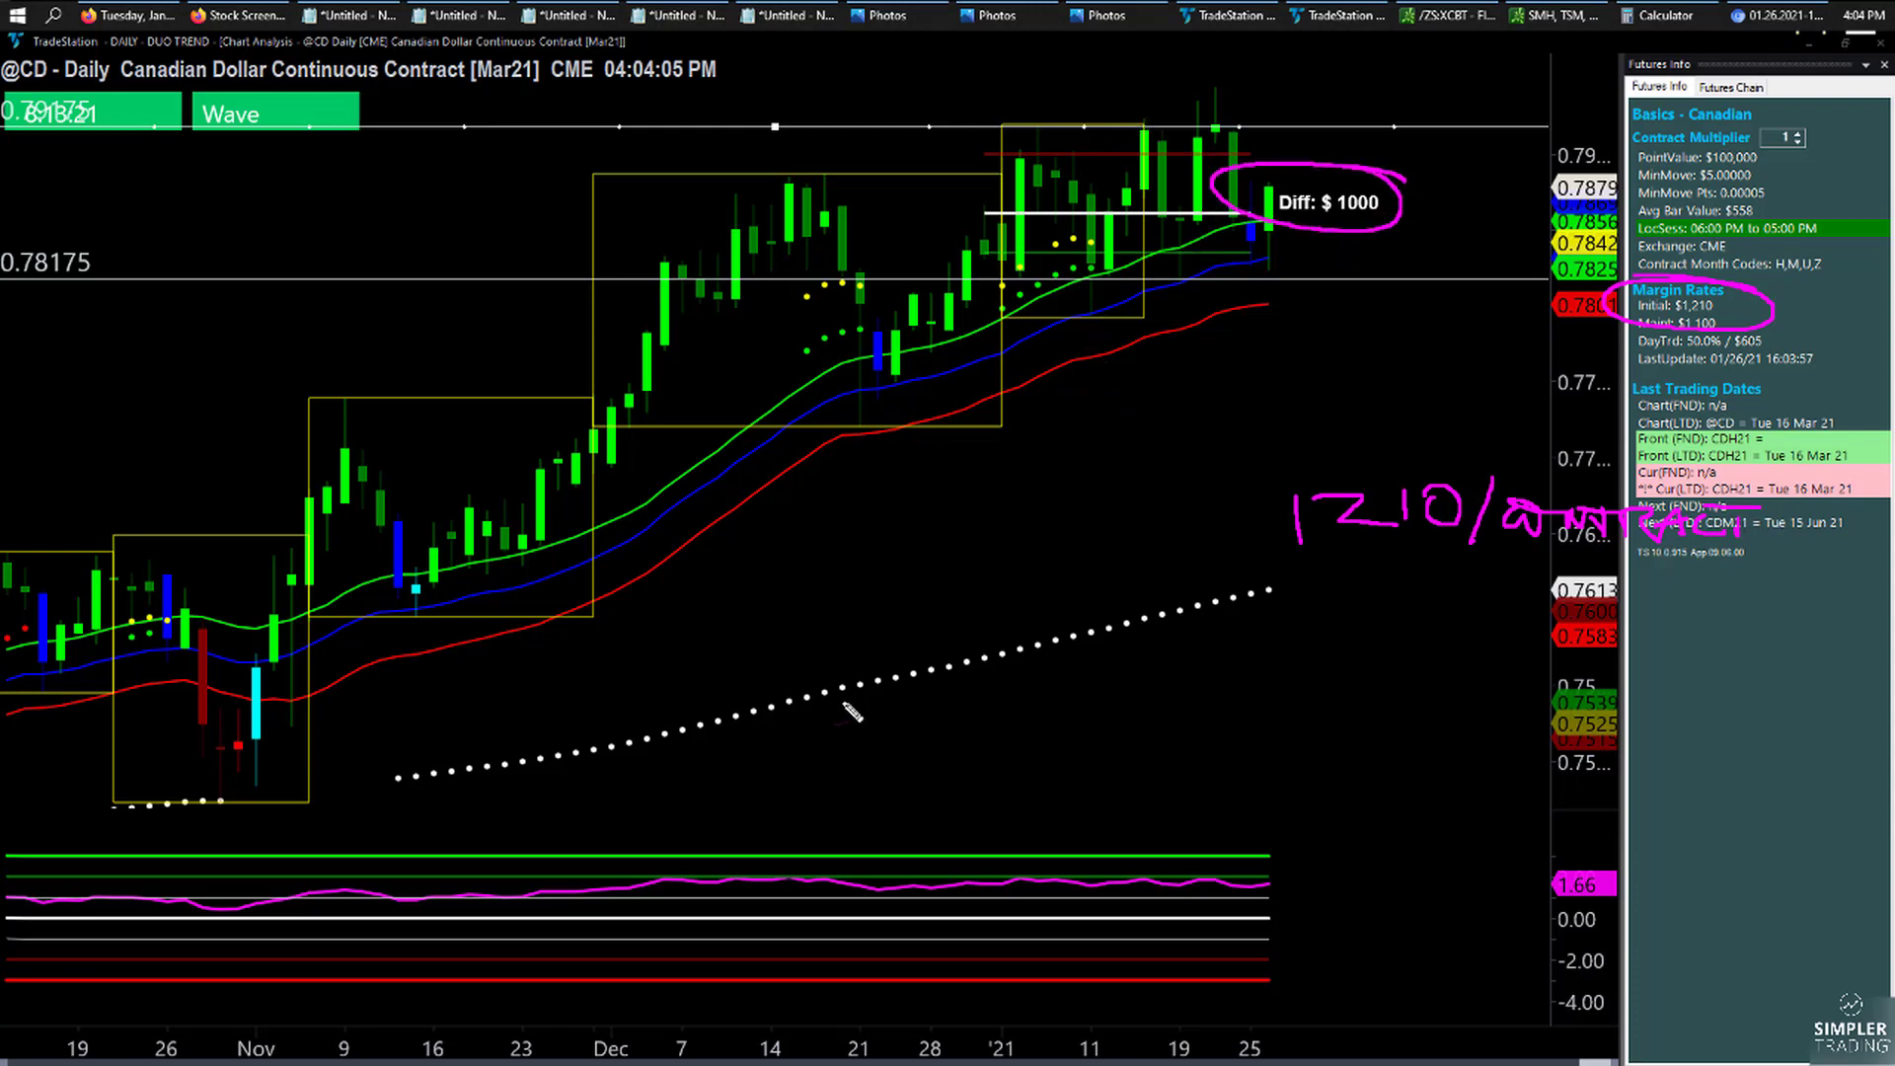
pyautogui.press('Escape')
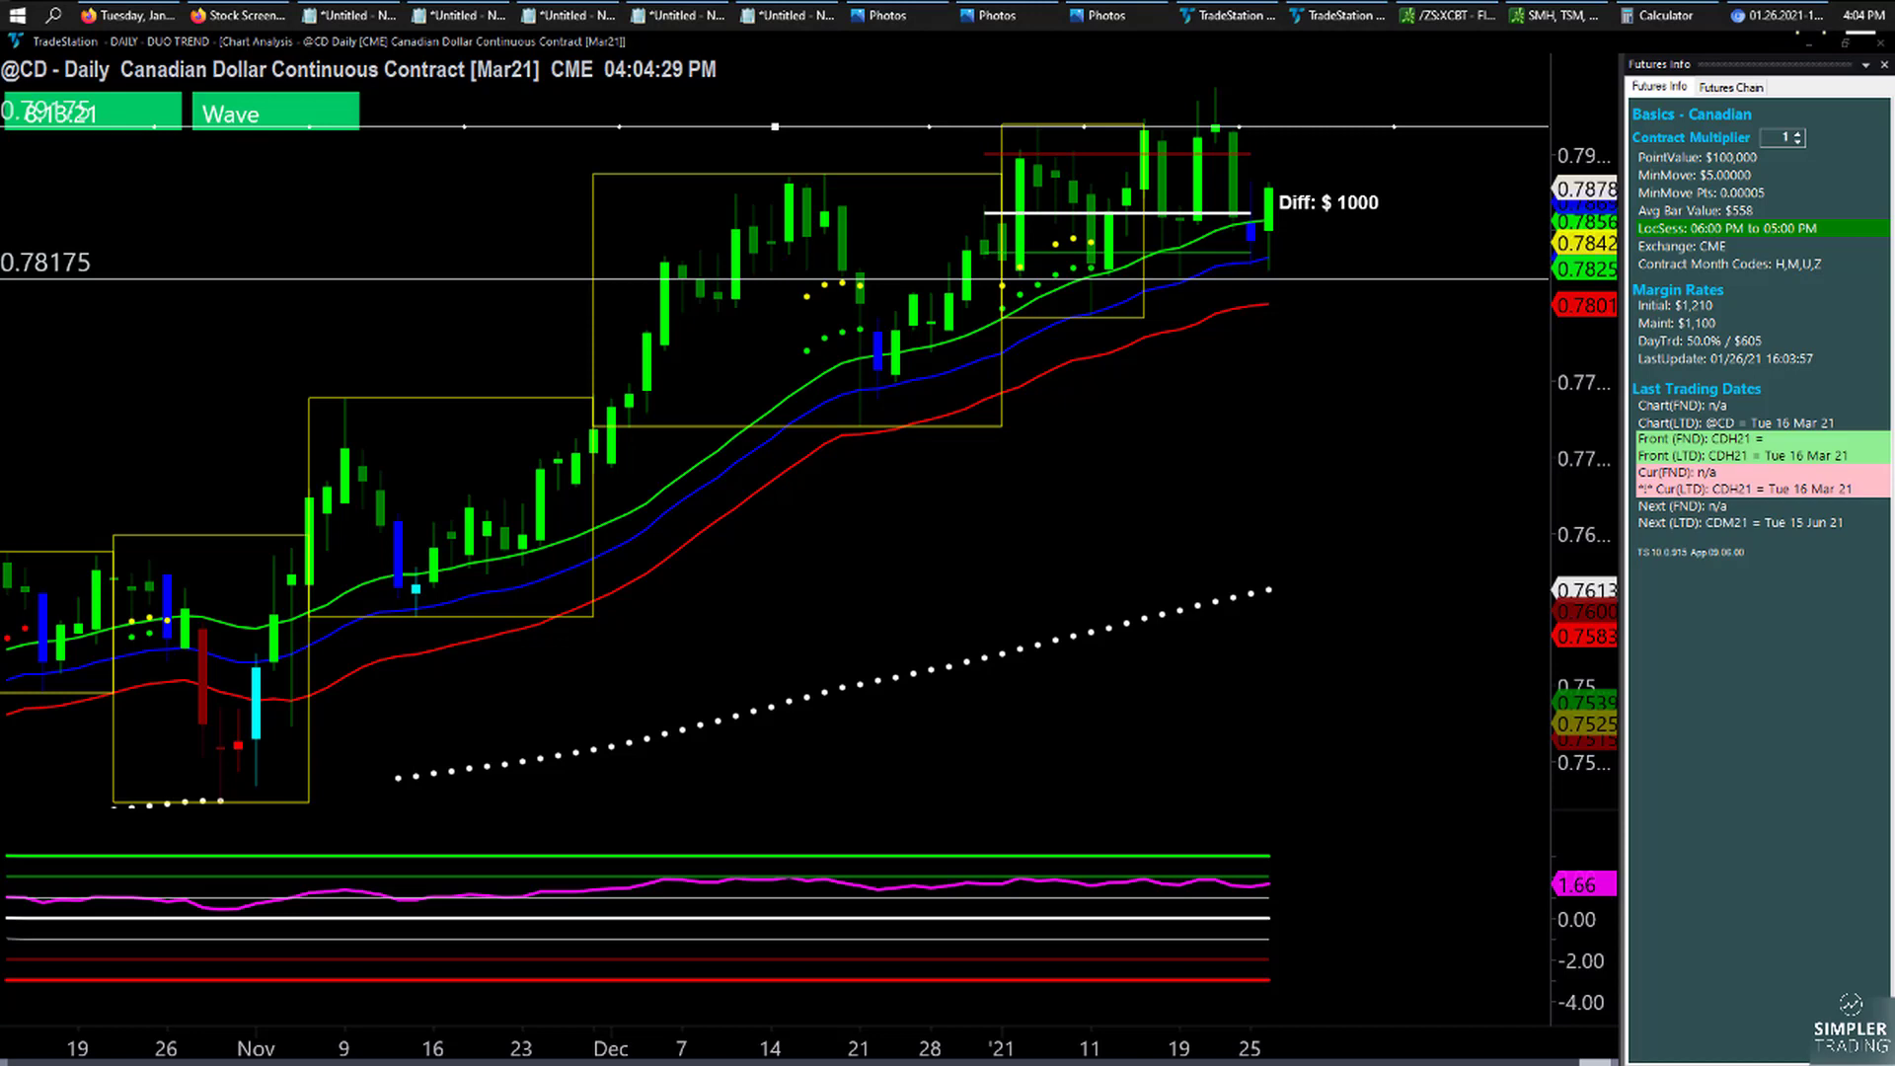
pyautogui.moveTo(262, 1056)
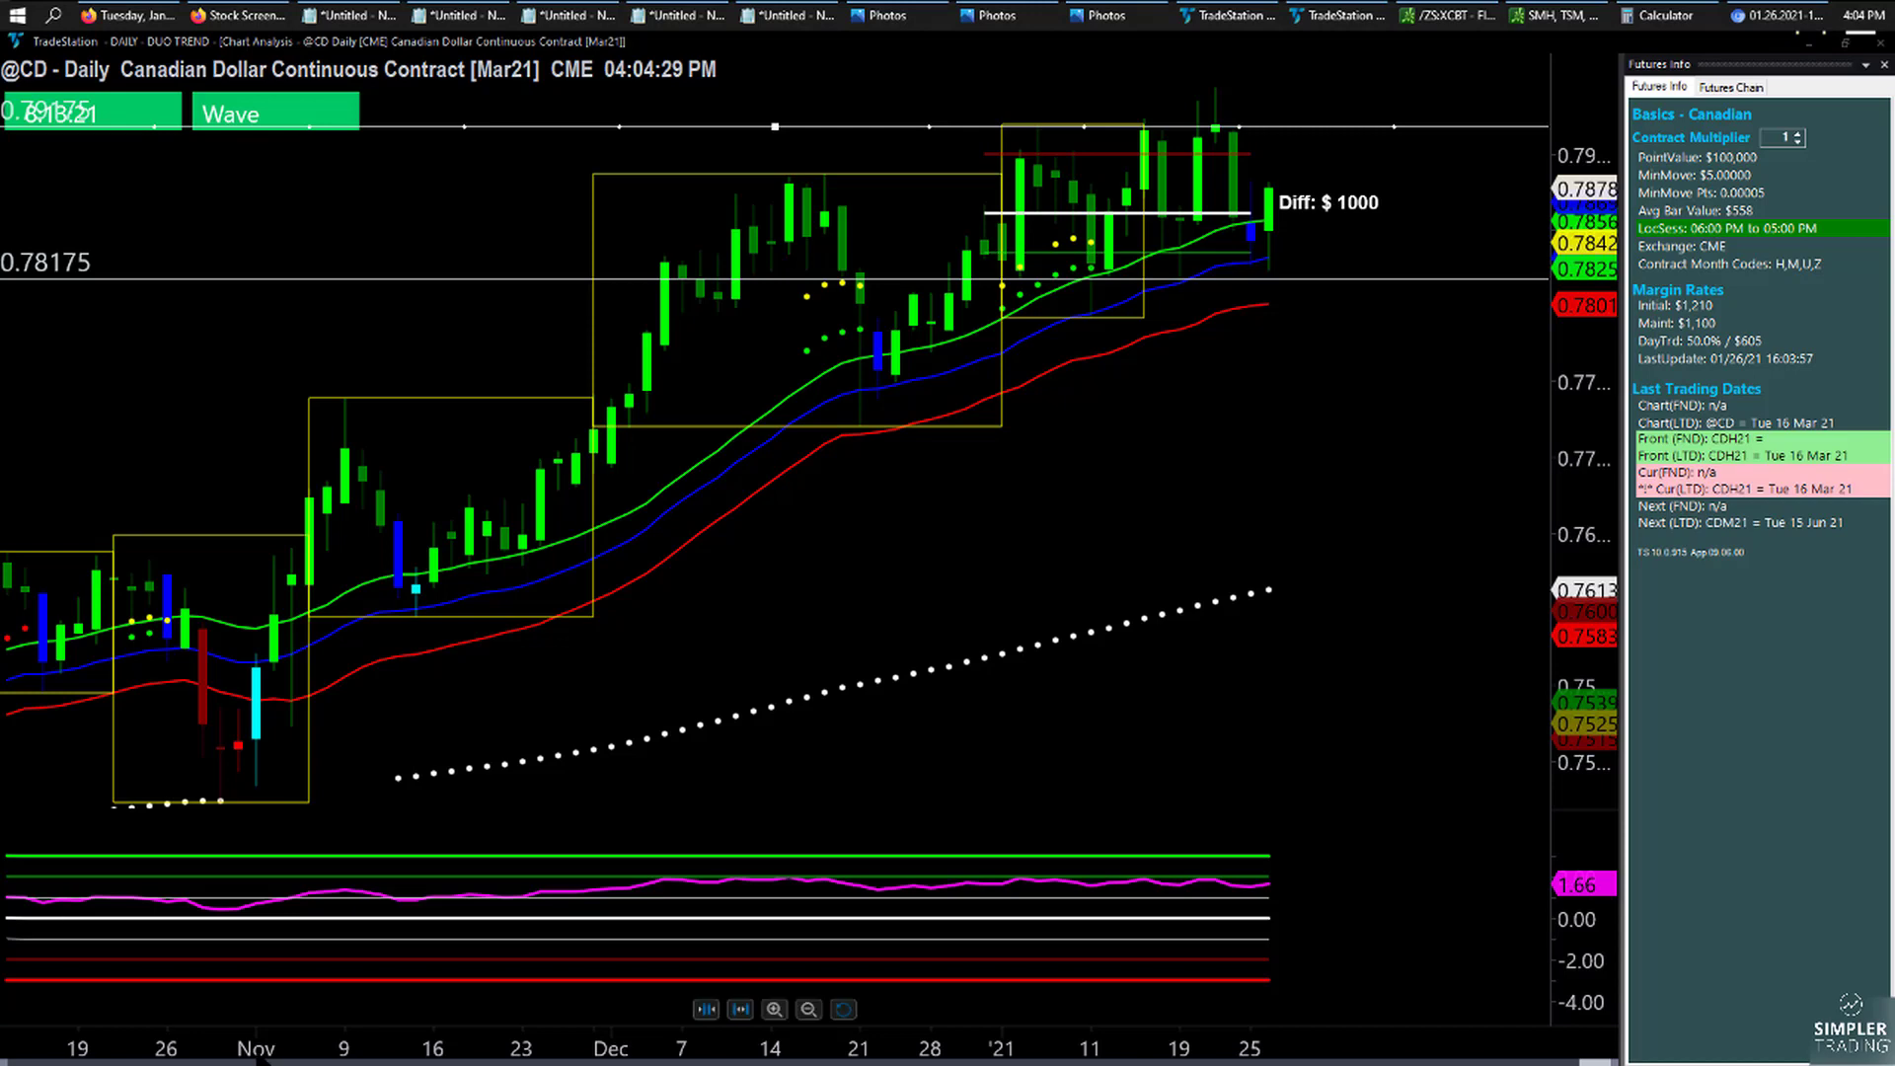